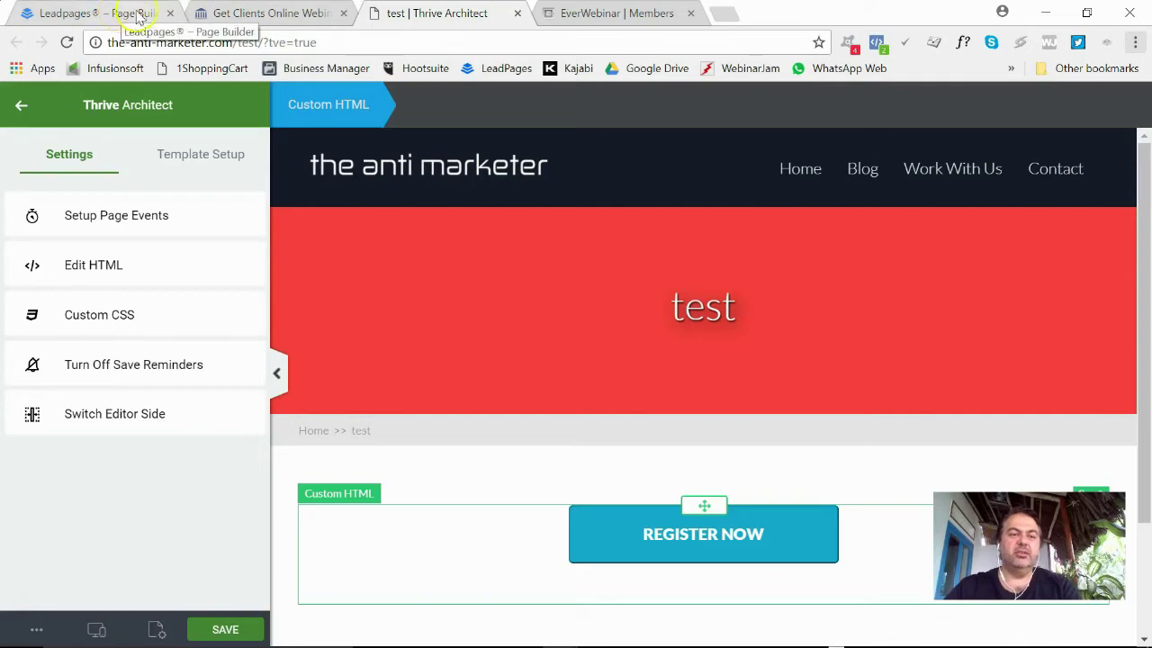
Bring up the window switcher from the Thrive Architect test page to reach the Notepad notes
{"action": "key", "text": "alt+Tab"}
Bring the EverWebinar embed code forward in Notepad and find the class btn btn-default css3button
{"action": "key", "text": "alt+Tab"}
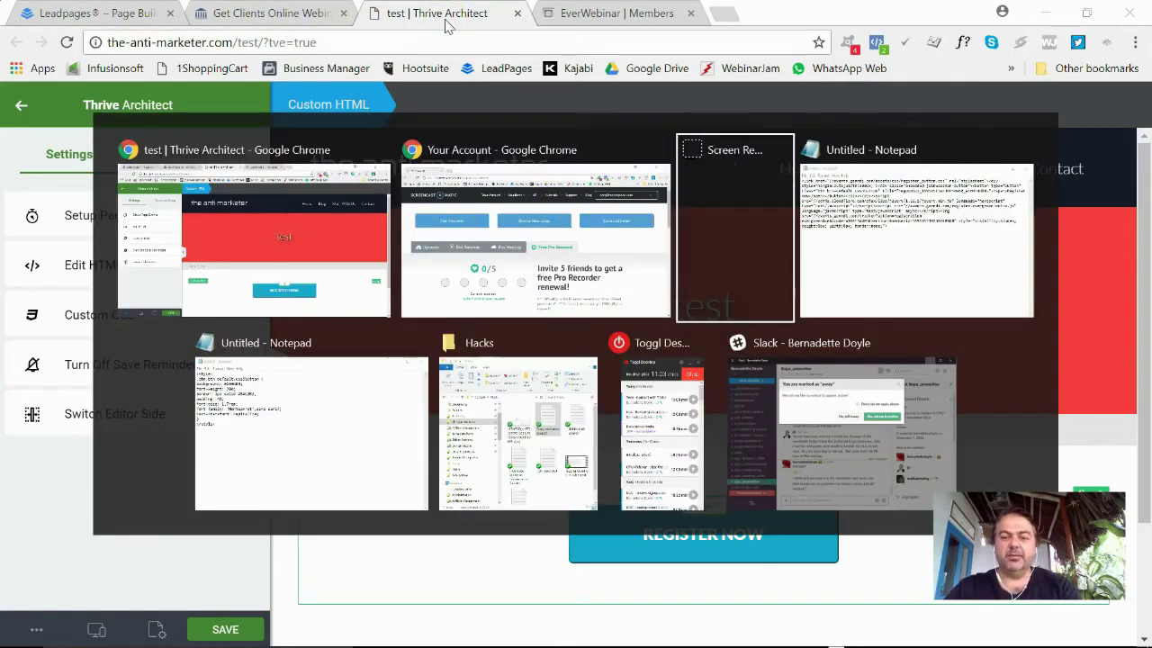
{"action": "key", "text": "alt+Tab"}
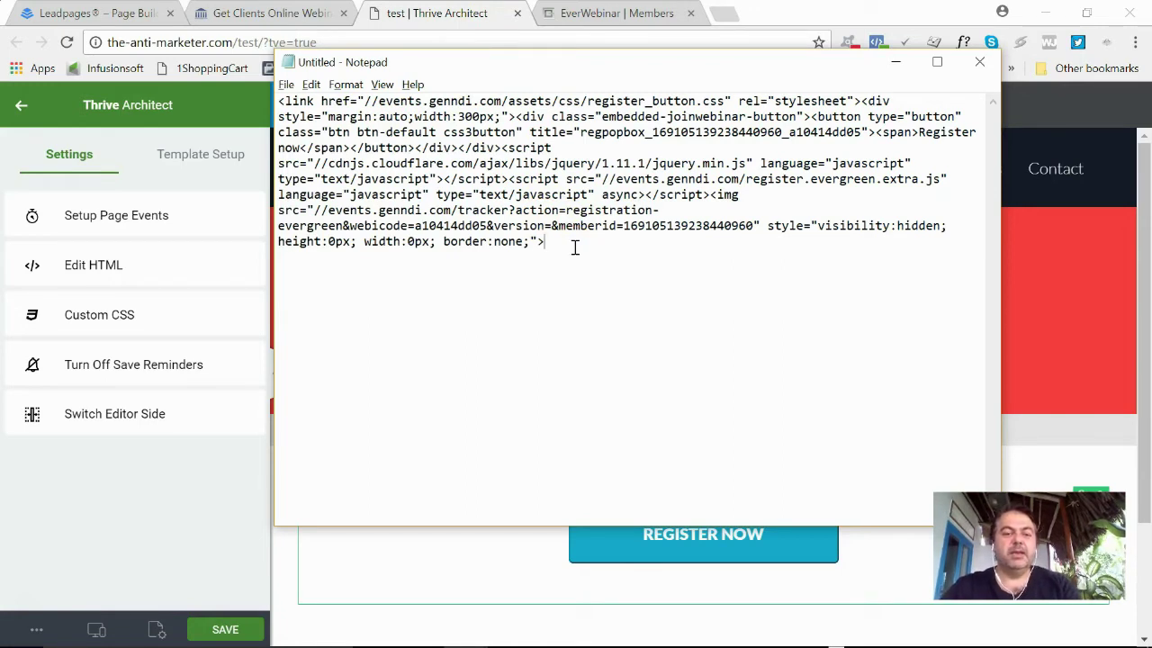
{"action": "left_click_drag", "start_coordinate": [576, 247], "coordinate": [268, 86]}
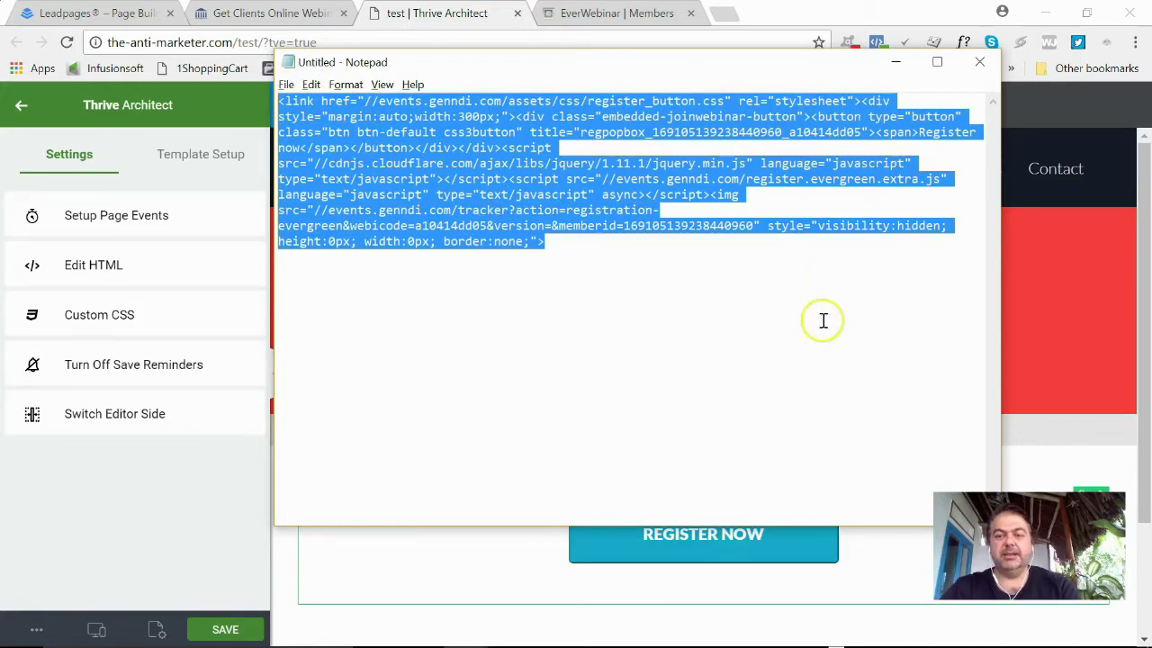
{"action": "left_click_drag", "start_coordinate": [693, 72], "coordinate": [662, 57]}
{"action": "left_click", "coordinate": [574, 134]}
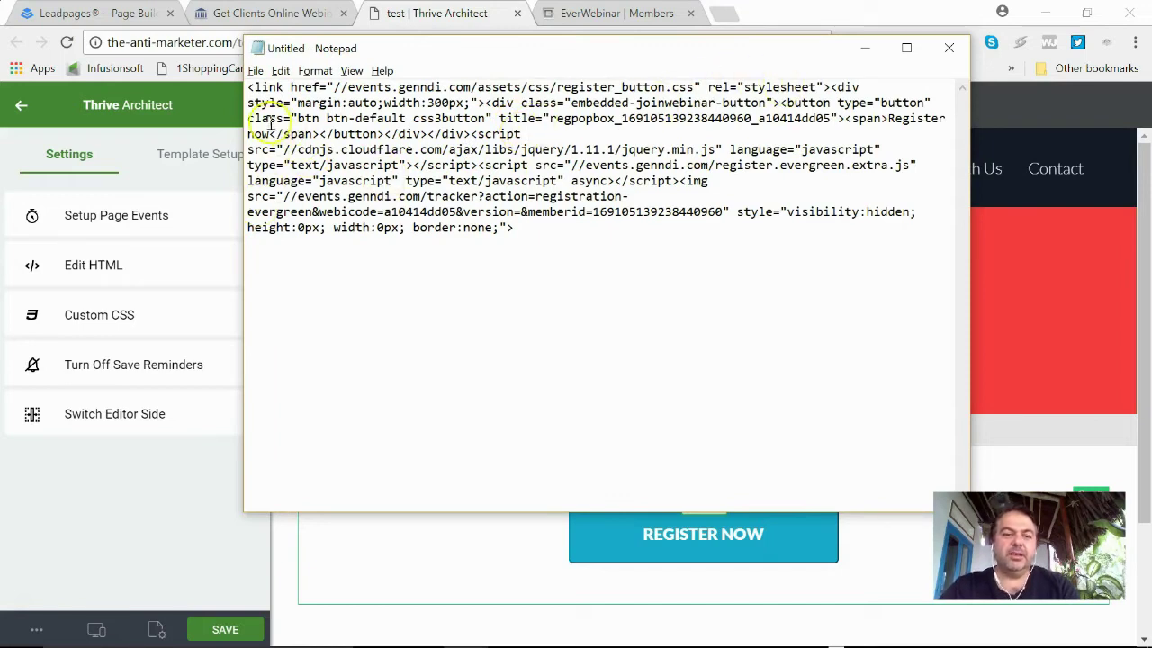
{"action": "left_click_drag", "start_coordinate": [297, 118], "coordinate": [487, 119]}
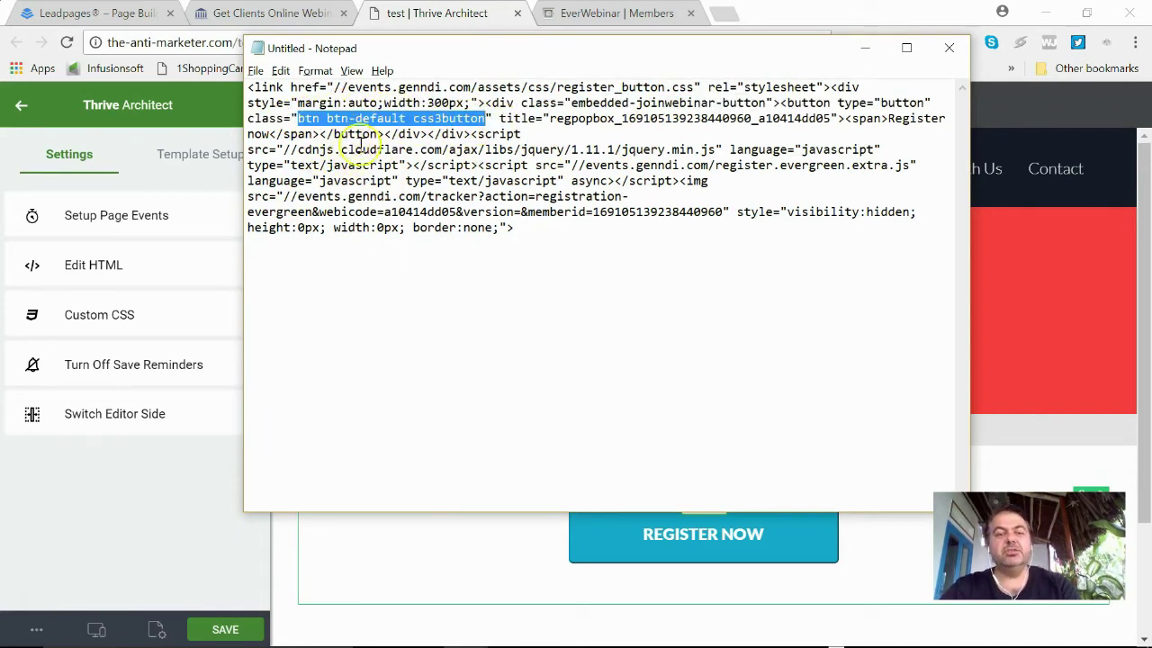
{"action": "left_click", "coordinate": [404, 165]}
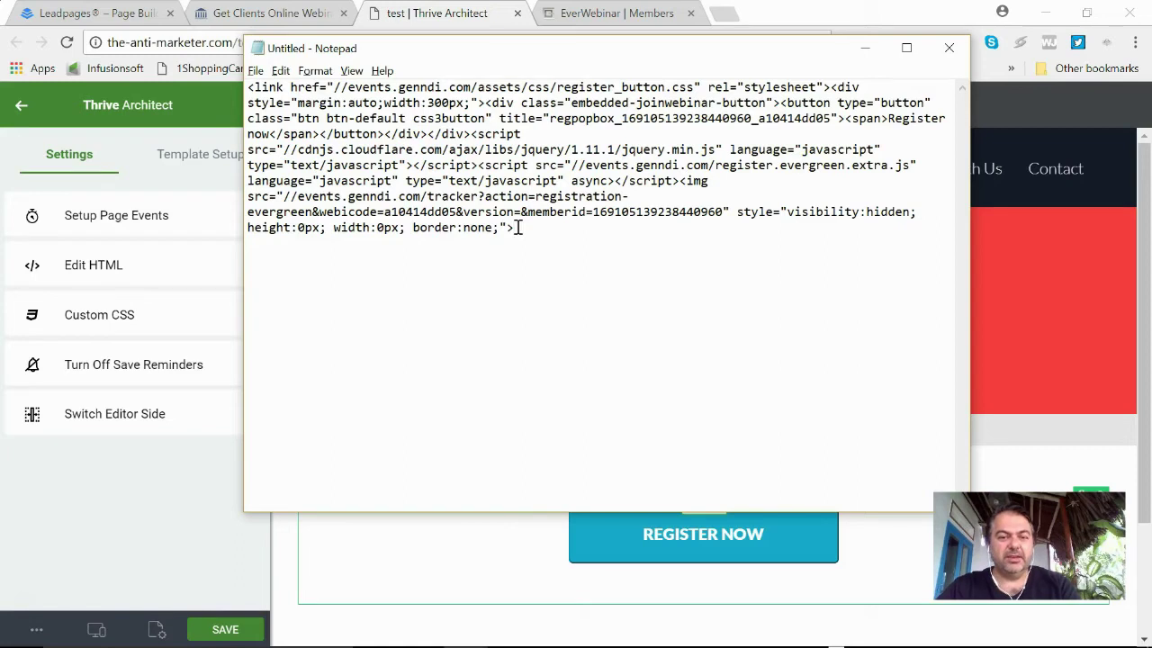
In the CSS notes, examine the .btn.btn-default.css3button selector and its font-weight 700 value
{"action": "key", "text": "alt+Tab"}
{"action": "key", "text": "alt+Tab"}
{"action": "key", "text": "alt+Tab"}
{"action": "key", "text": "alt+Tab"}
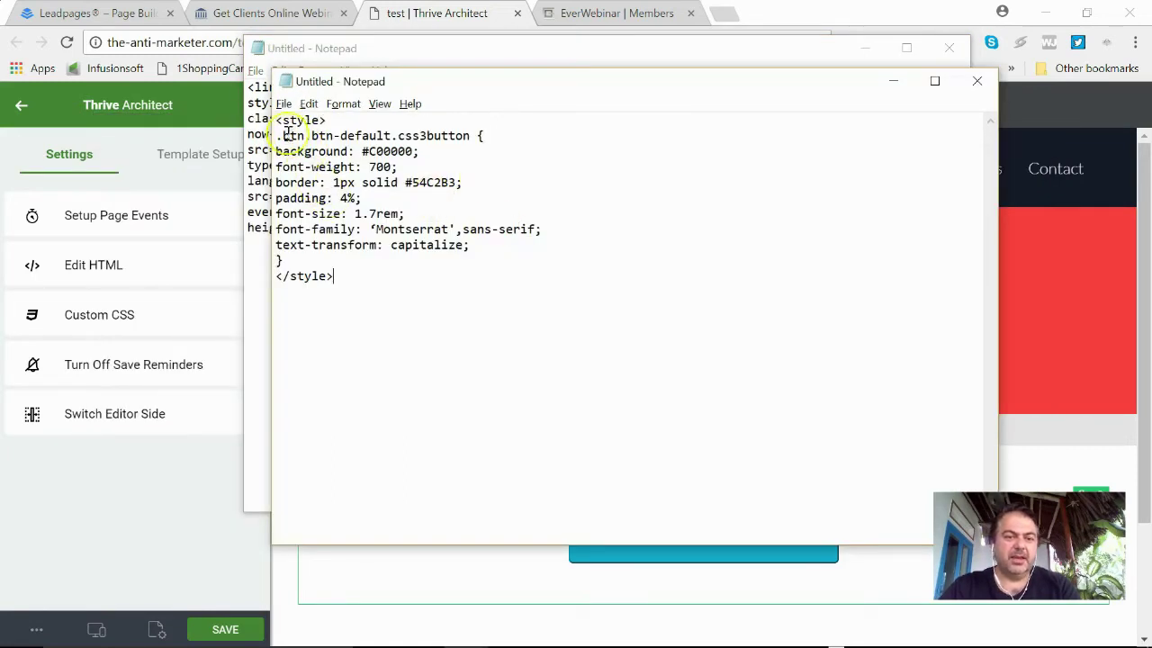
{"action": "left_click_drag", "start_coordinate": [279, 137], "coordinate": [470, 136]}
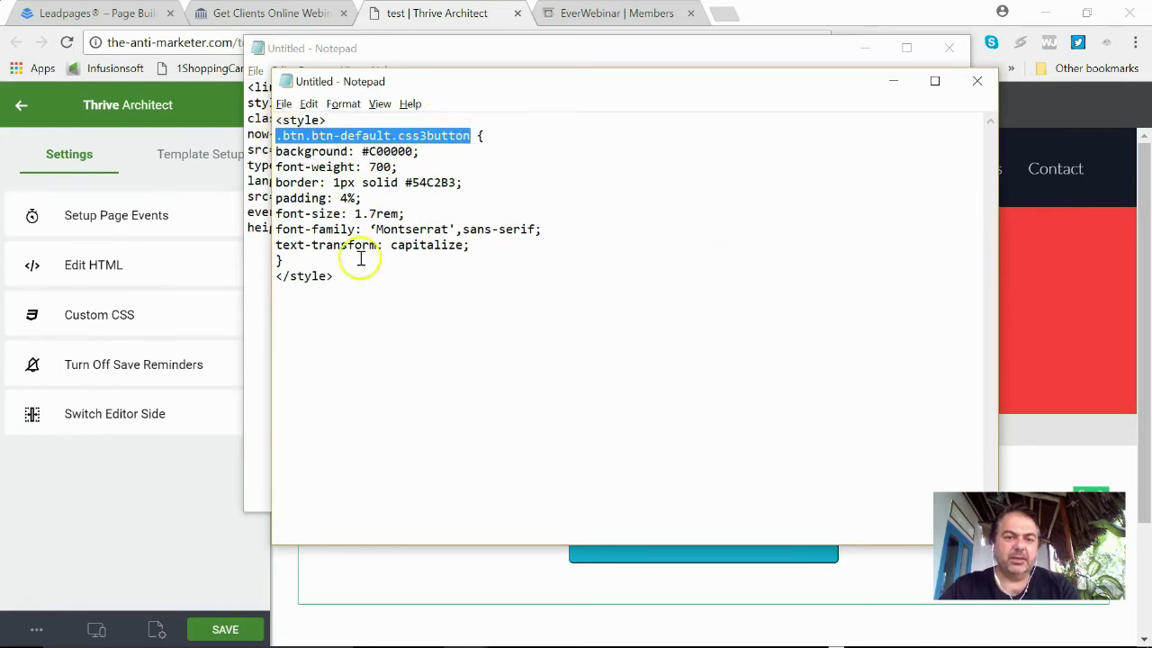
{"action": "left_click", "coordinate": [311, 152]}
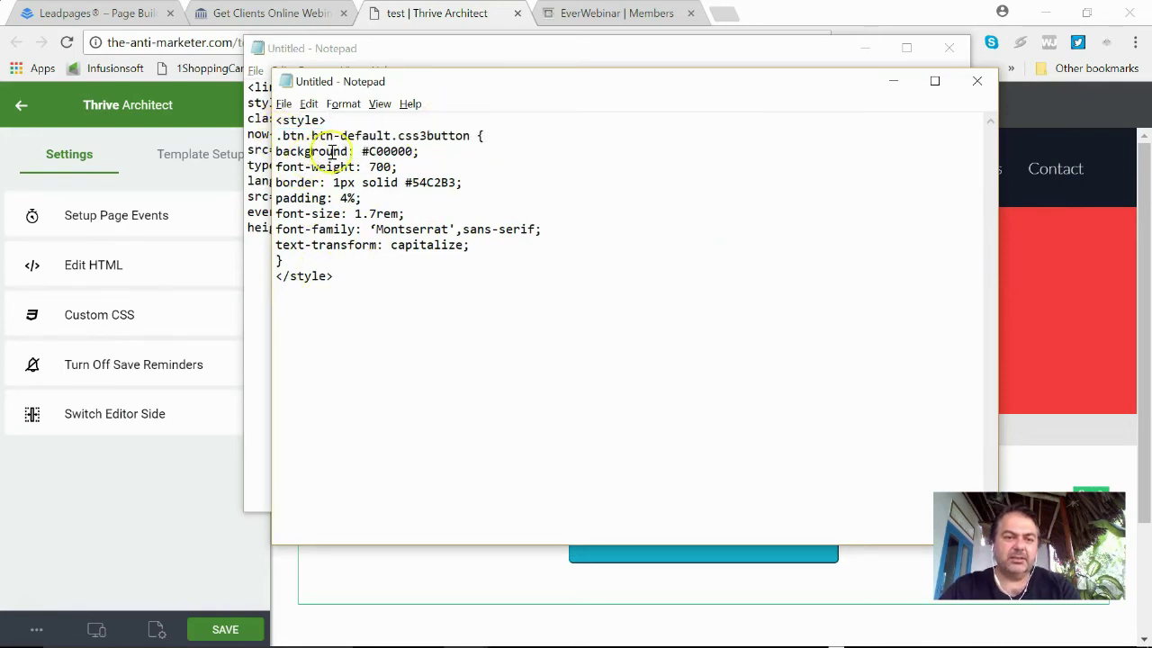
{"action": "left_click", "coordinate": [377, 167]}
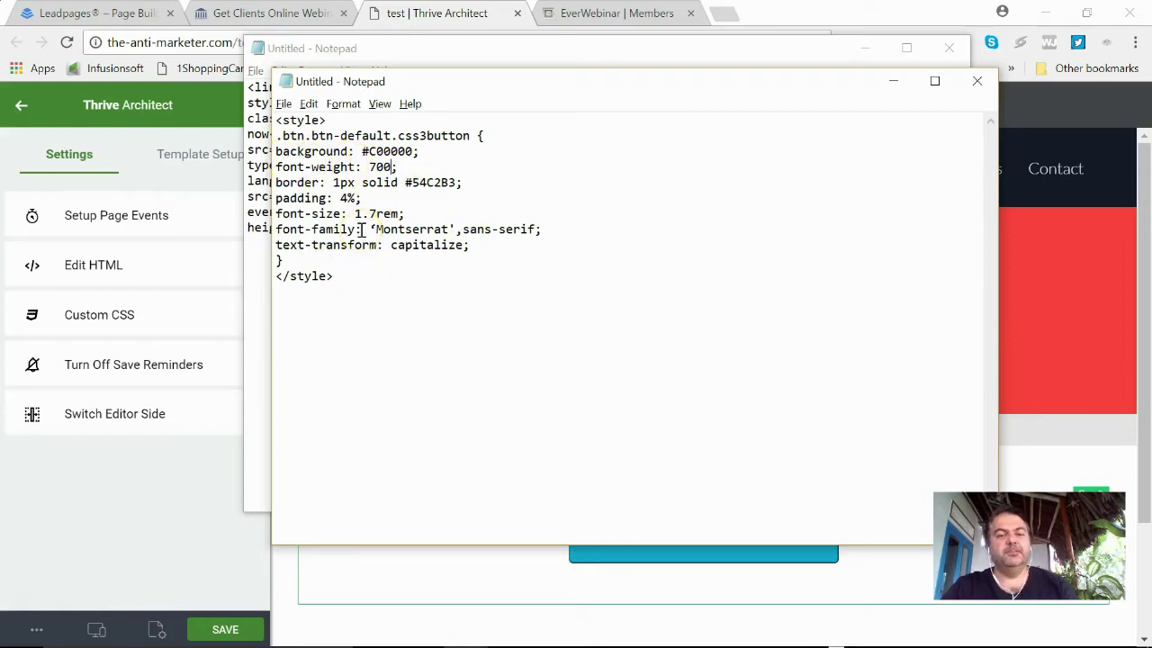
Copy the CSS rule without its surrounding style tags
{"action": "left_click_drag", "start_coordinate": [277, 136], "coordinate": [359, 260]}
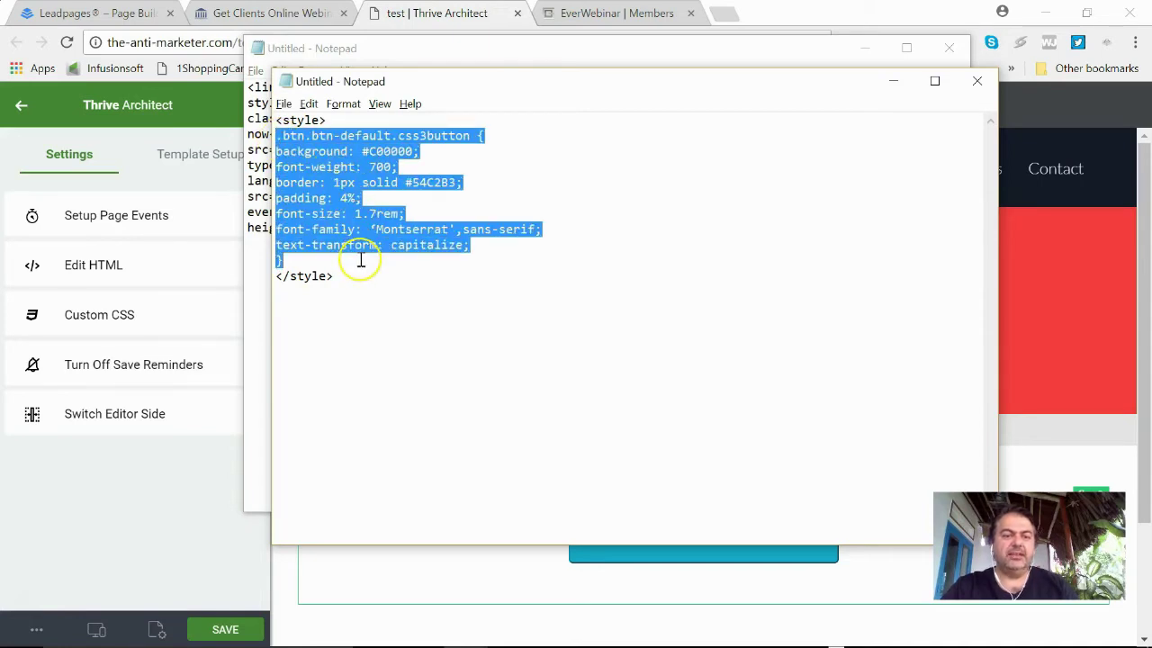
{"action": "left_click", "coordinate": [282, 126]}
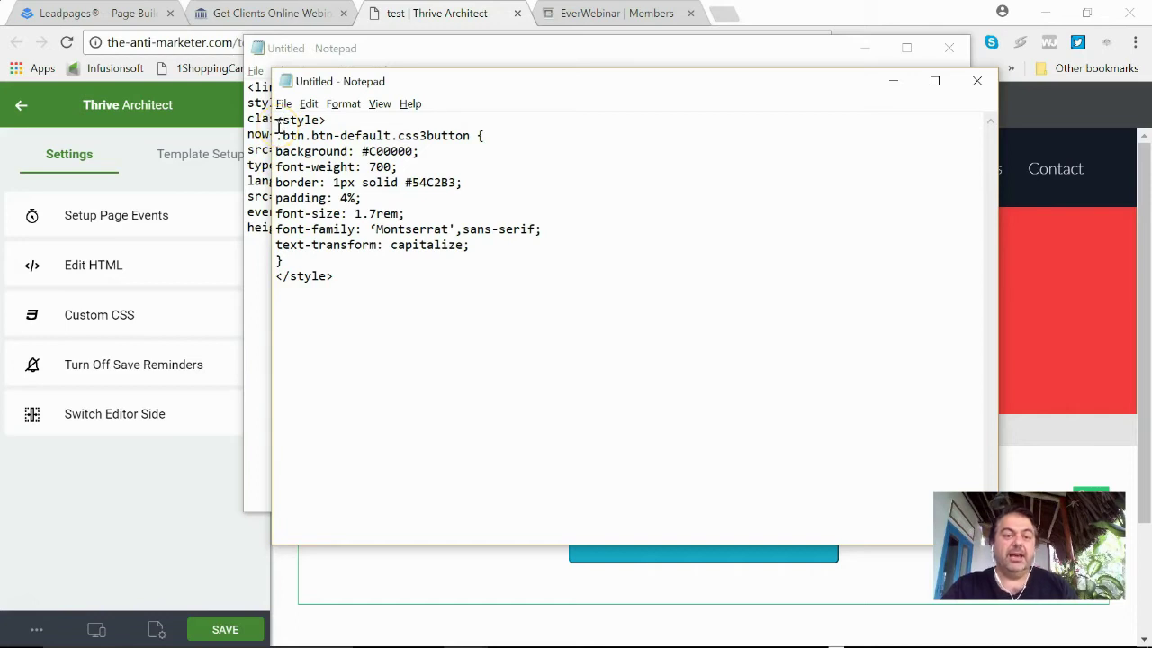
{"action": "left_click_drag", "start_coordinate": [278, 121], "coordinate": [330, 120]}
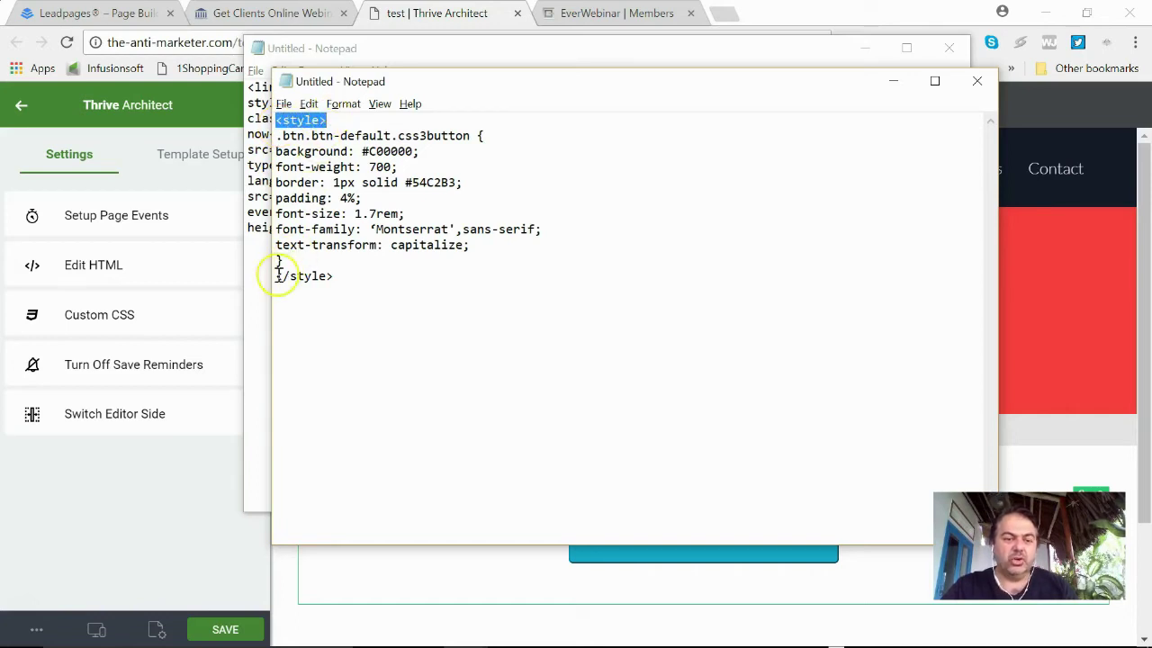
{"action": "left_click", "coordinate": [279, 184]}
{"action": "left_click_drag", "start_coordinate": [277, 135], "coordinate": [286, 261]}
{"action": "right_click", "coordinate": [319, 228]}
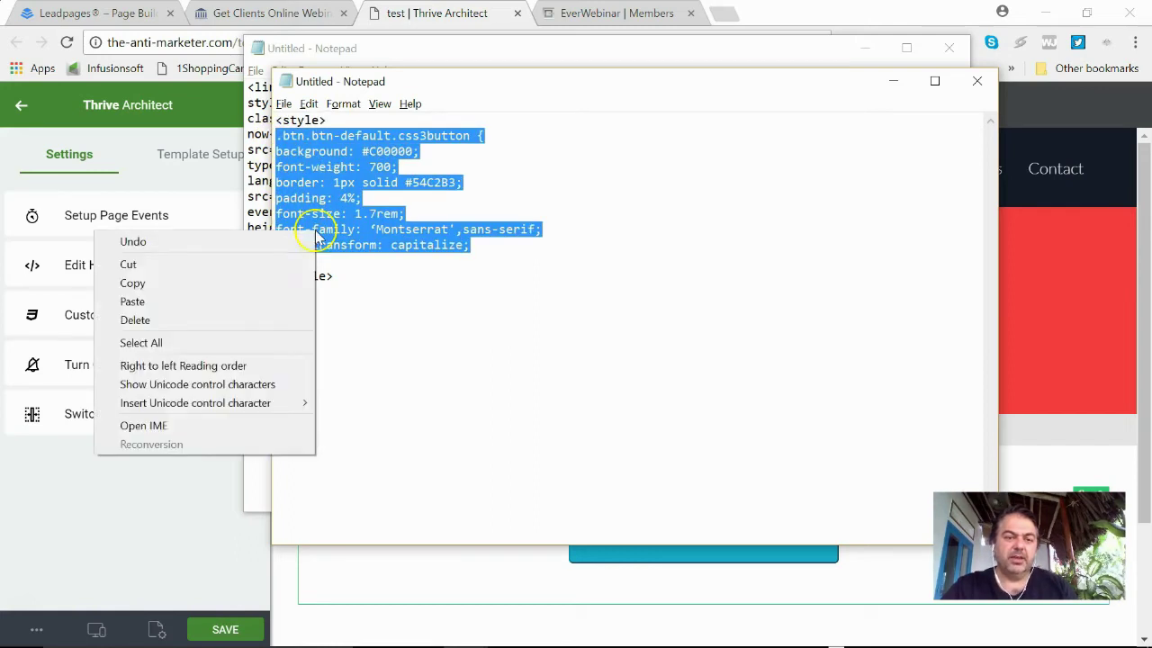
{"action": "left_click", "coordinate": [257, 284]}
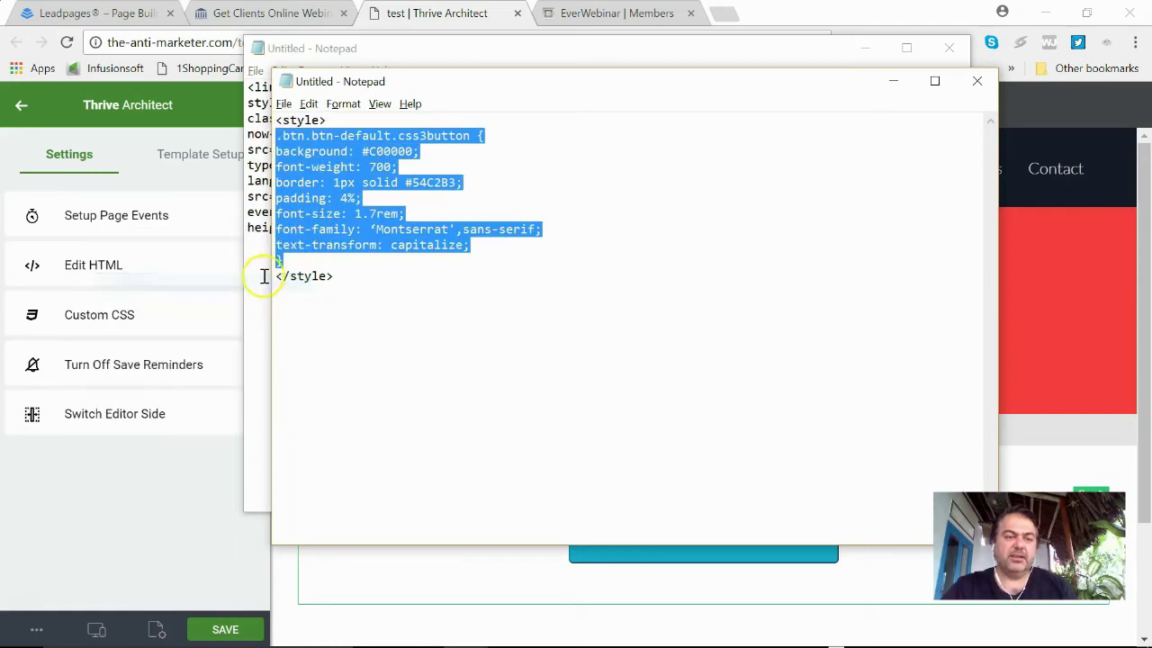
Check the live Get Clients Online page, then enable Custom CSS in GCO-EG-Encore's Page Styles
{"action": "left_click", "coordinate": [93, 15]}
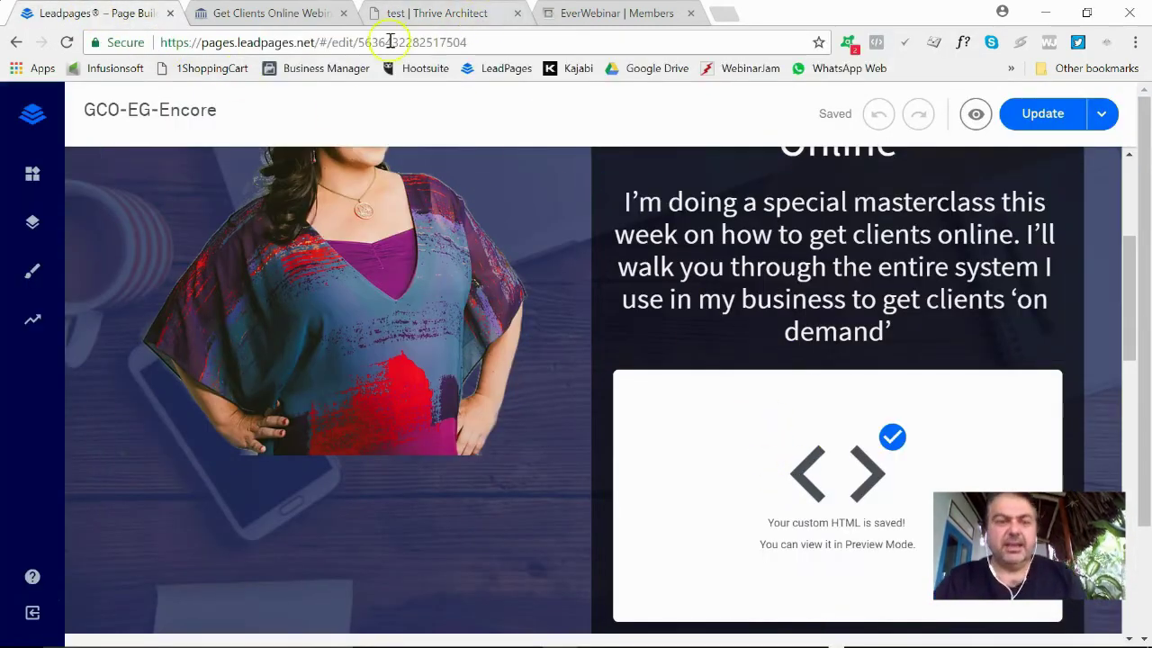
{"action": "left_click", "coordinate": [288, 14]}
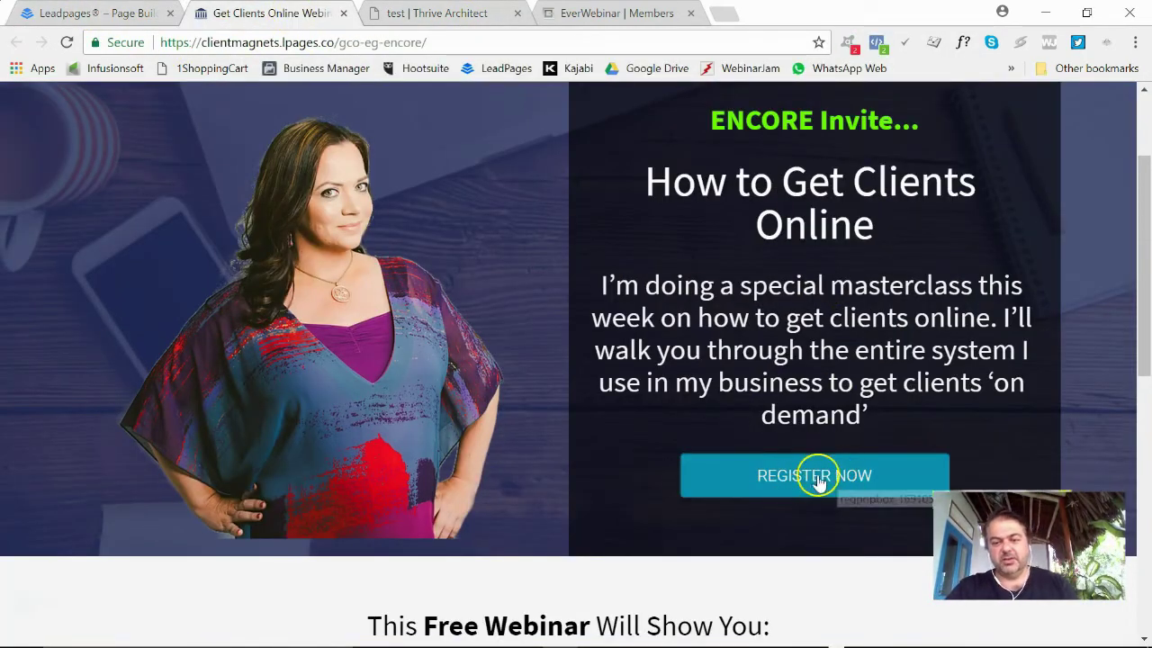
{"action": "left_click", "coordinate": [88, 14]}
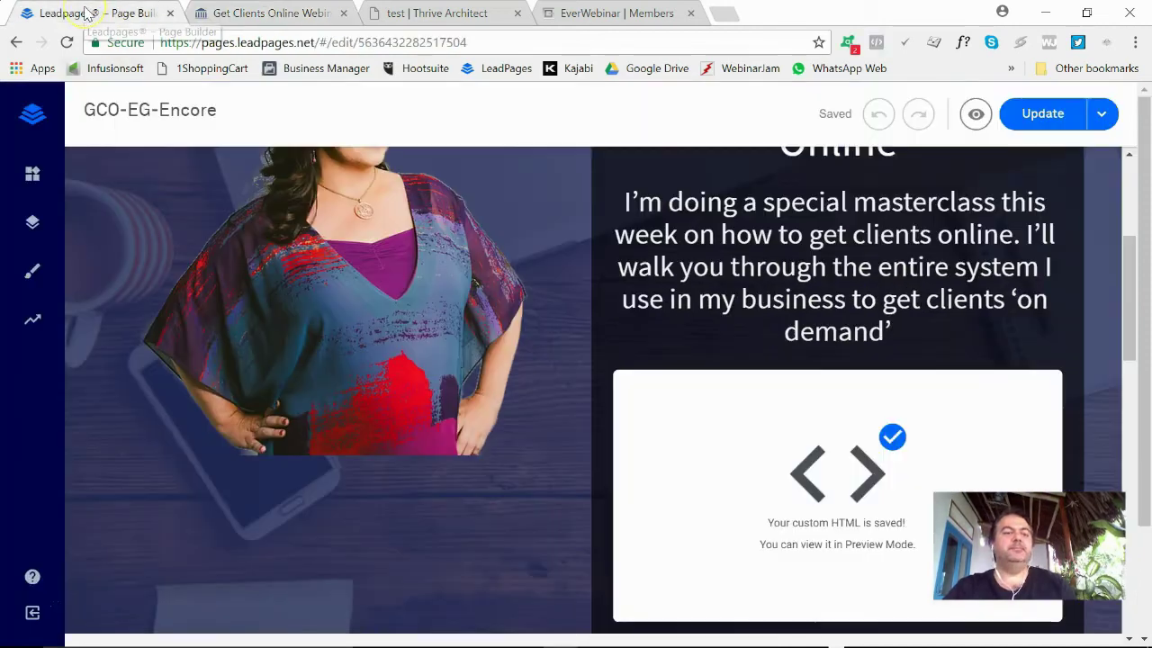
{"action": "left_click", "coordinate": [41, 272]}
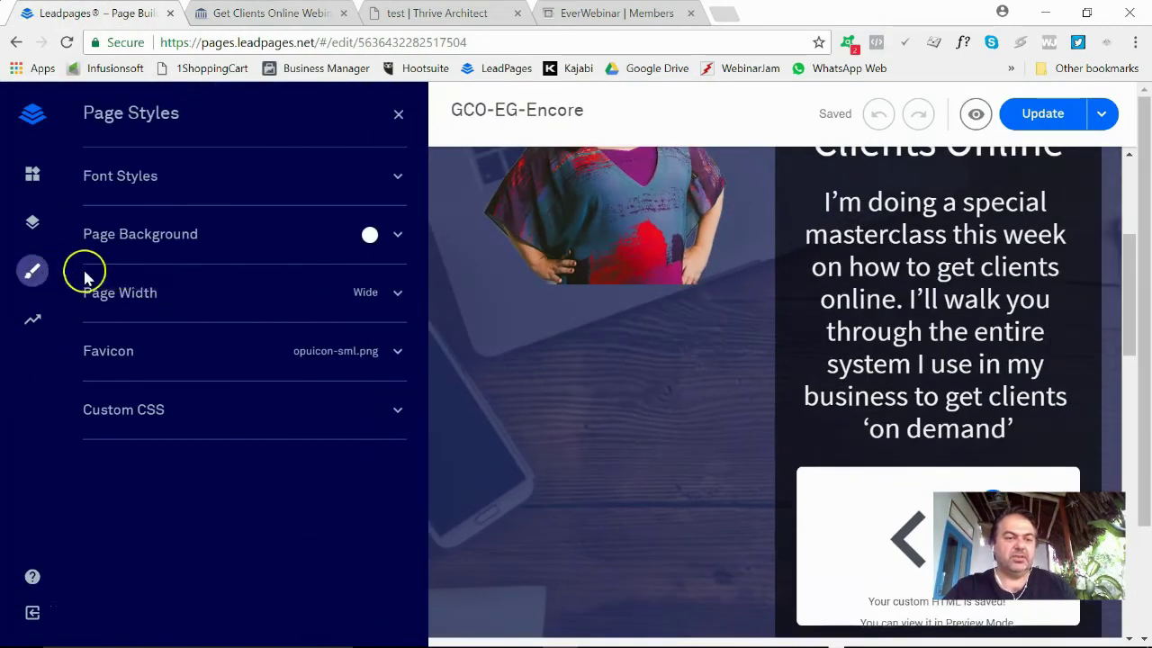
{"action": "left_click", "coordinate": [157, 414]}
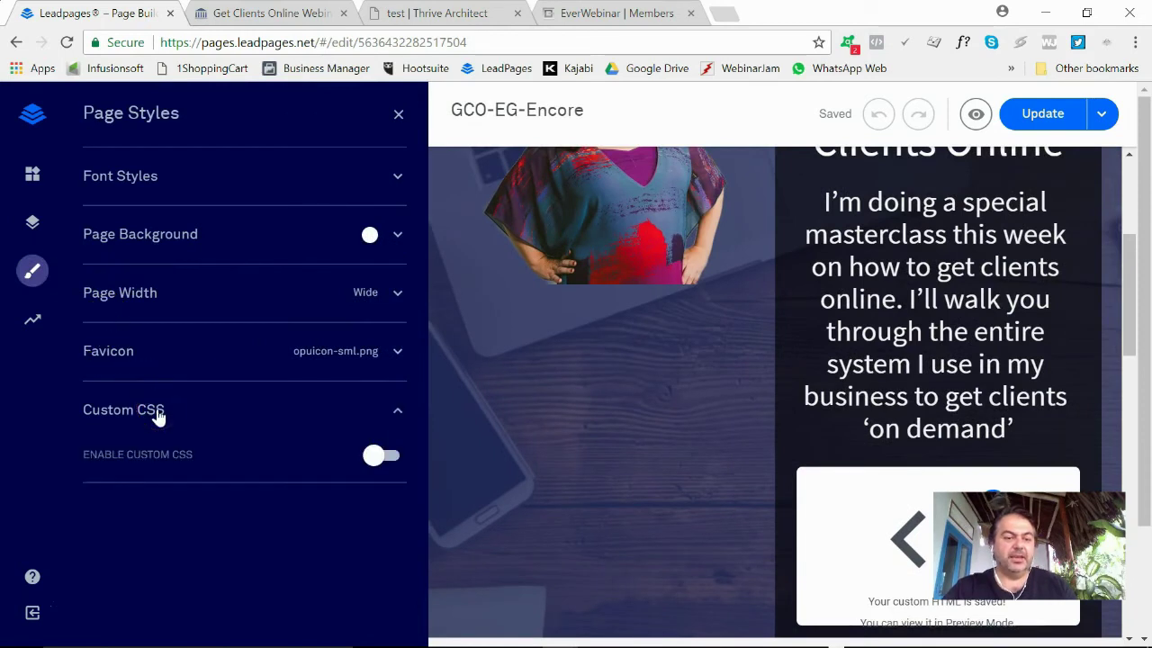
{"action": "scroll", "coordinate": [157, 414], "scroll_direction": "down", "scroll_amount": 2}
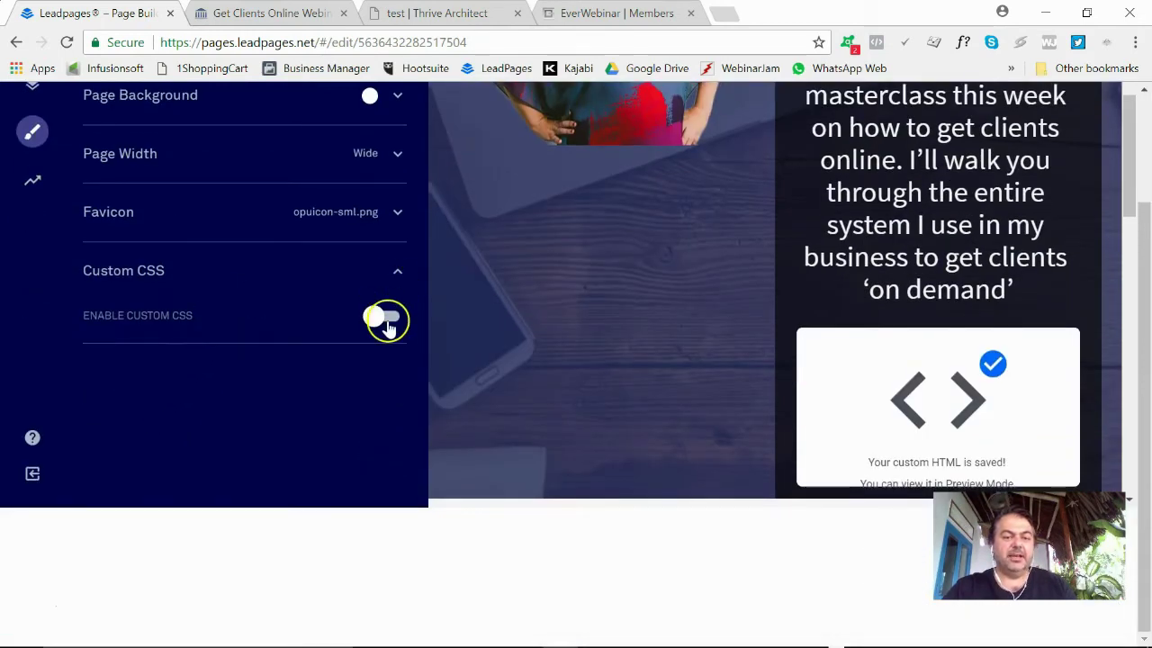
{"action": "left_click", "coordinate": [386, 319]}
{"action": "scroll", "coordinate": [331, 358], "scroll_direction": "down", "scroll_amount": 2}
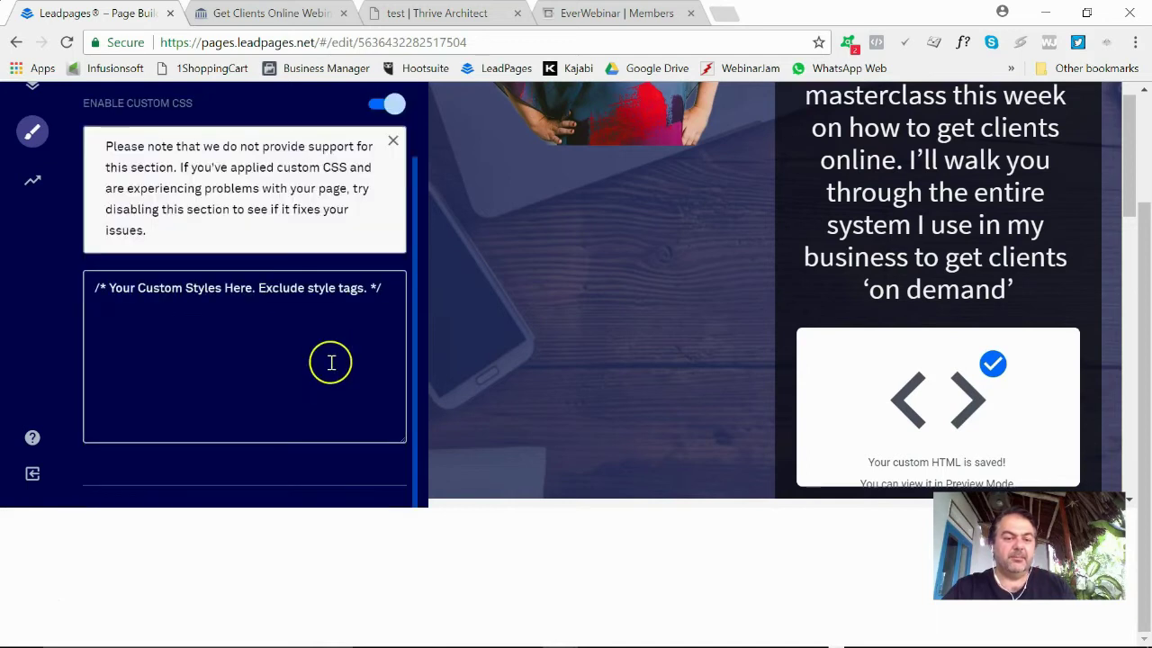
Paste the copied rule into the Custom CSS box and delete the style tags in Notepad
{"action": "left_click", "coordinate": [247, 322]}
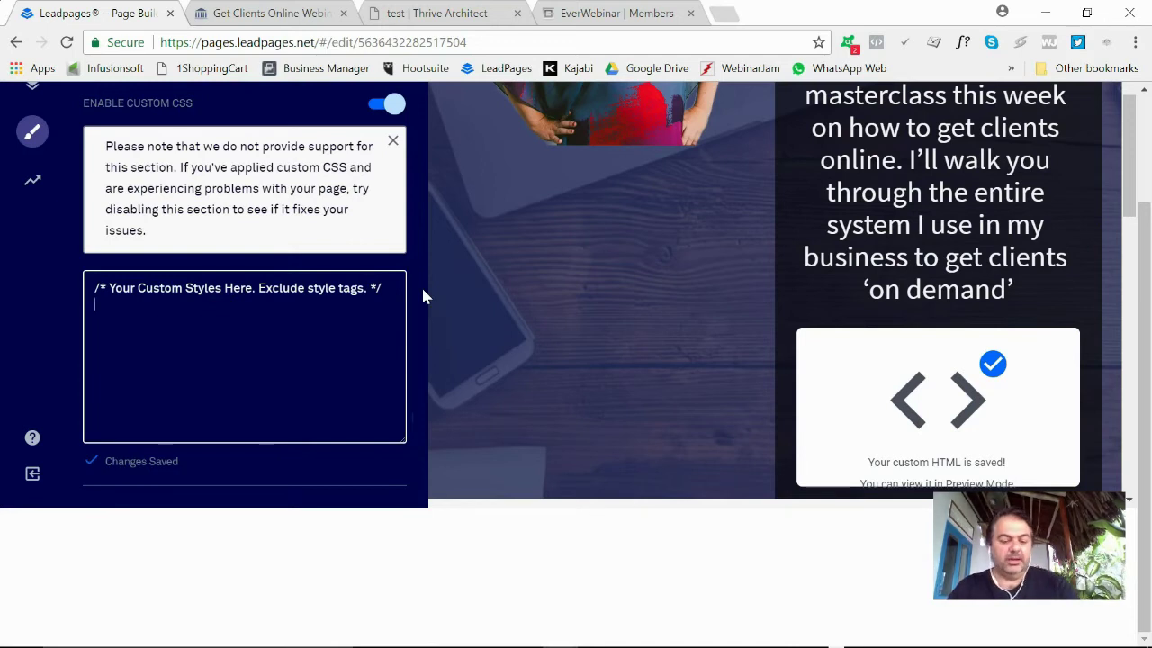
{"action": "key", "text": "ctrl+v"}
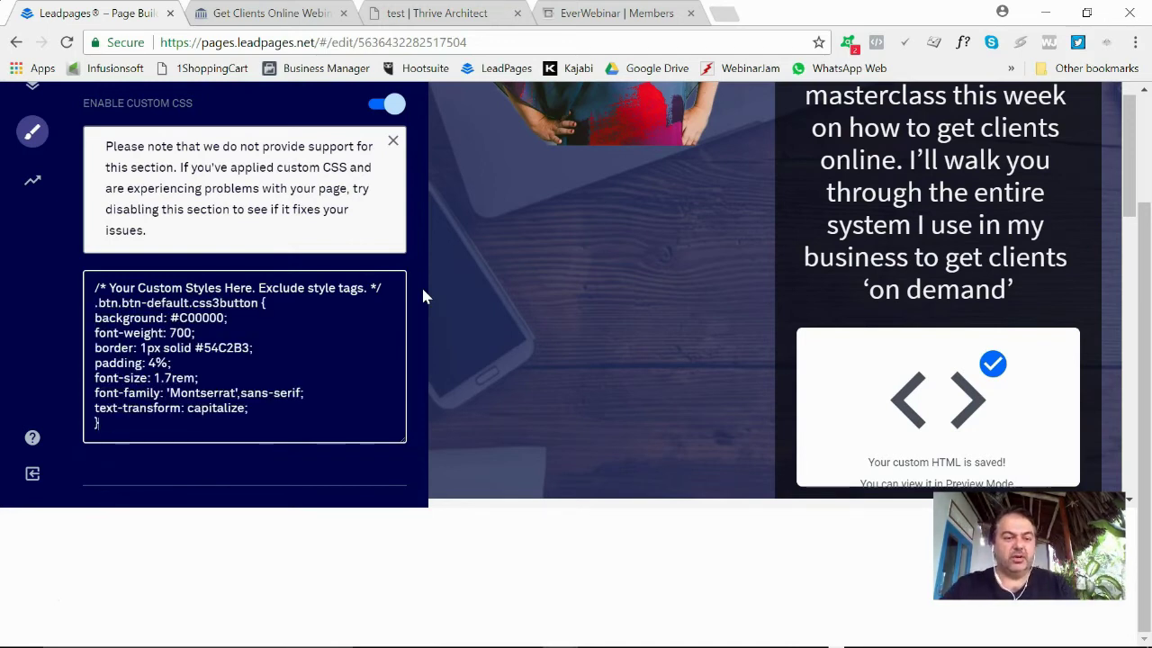
{"action": "key", "text": "alt+Tab"}
{"action": "left_click", "coordinate": [365, 118]}
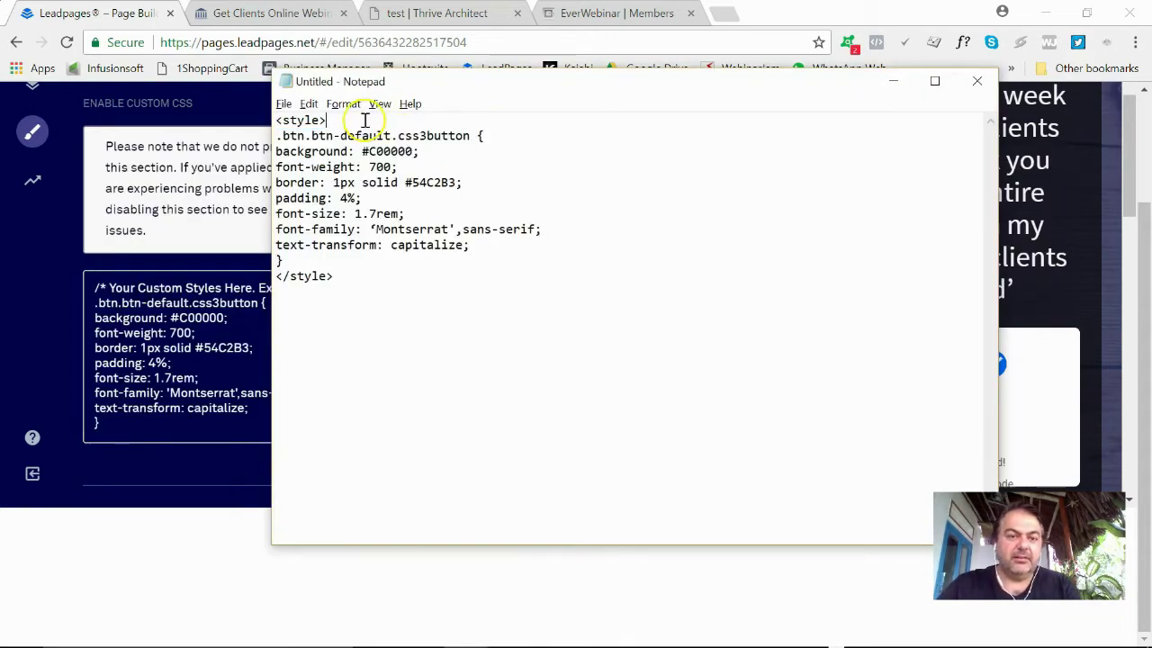
{"action": "double_click", "coordinate": [279, 121]}
{"action": "key", "text": "Delete"}
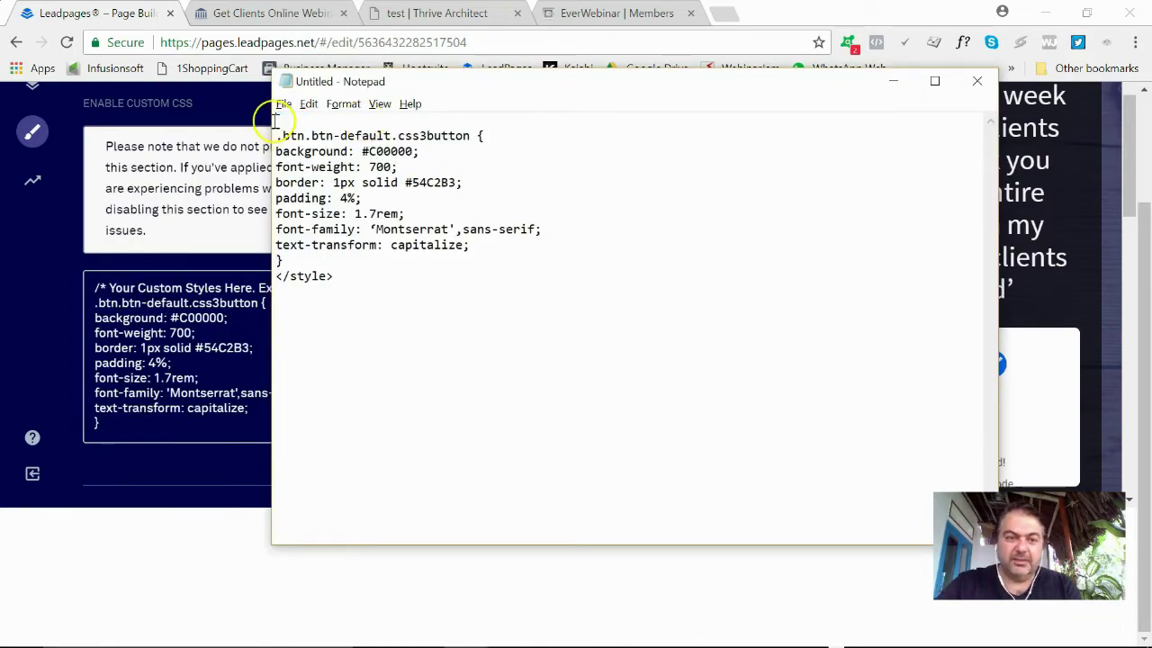
{"action": "left_click_drag", "start_coordinate": [282, 281], "coordinate": [364, 272]}
{"action": "key", "text": "Delete"}
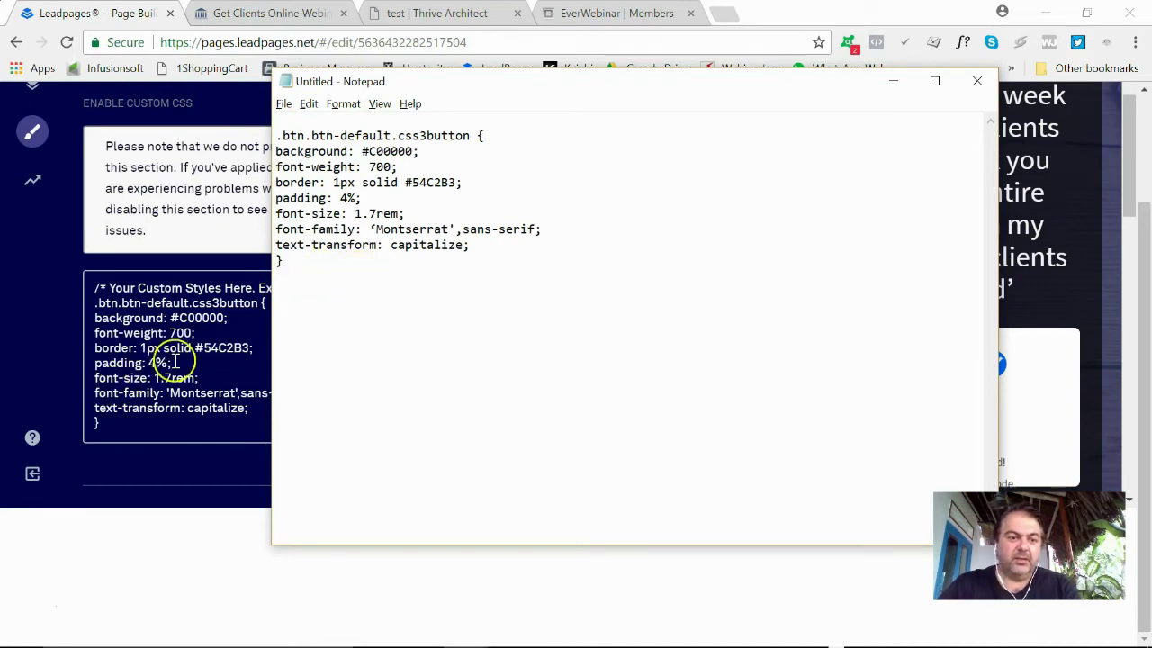
Change the button border width from 1px to 2px and update the page
{"action": "left_click", "coordinate": [117, 387]}
{"action": "left_click_drag", "start_coordinate": [169, 318], "coordinate": [225, 318]}
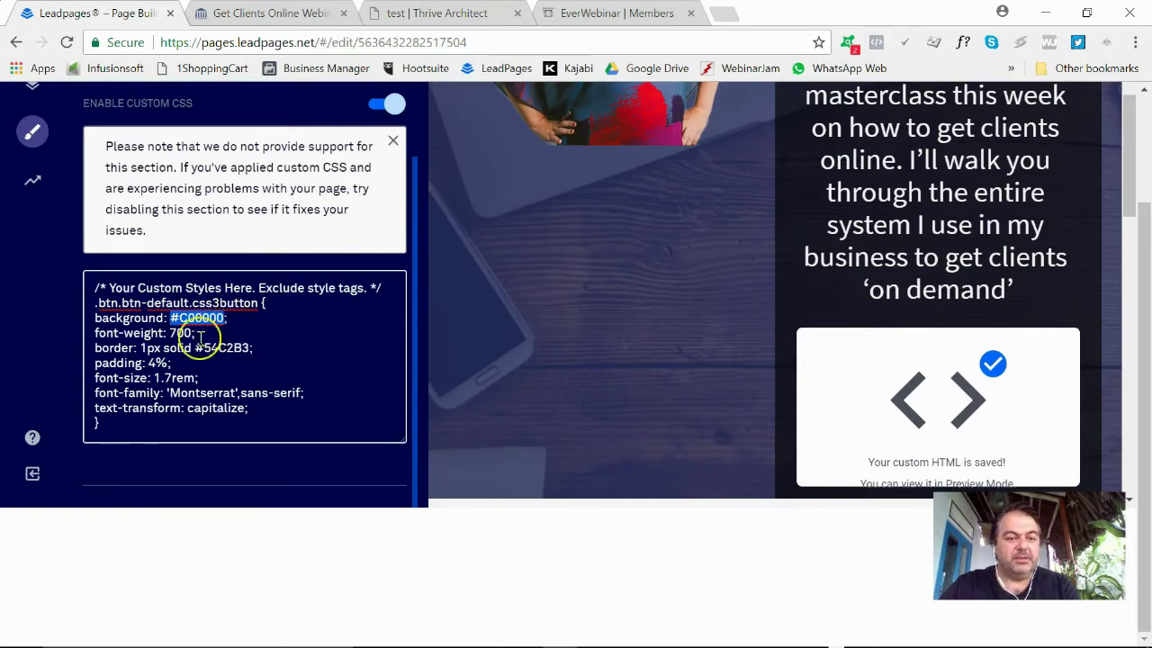
{"action": "left_click", "coordinate": [145, 348]}
{"action": "key", "text": "BackSpace"}
{"action": "type", "text": "2"}
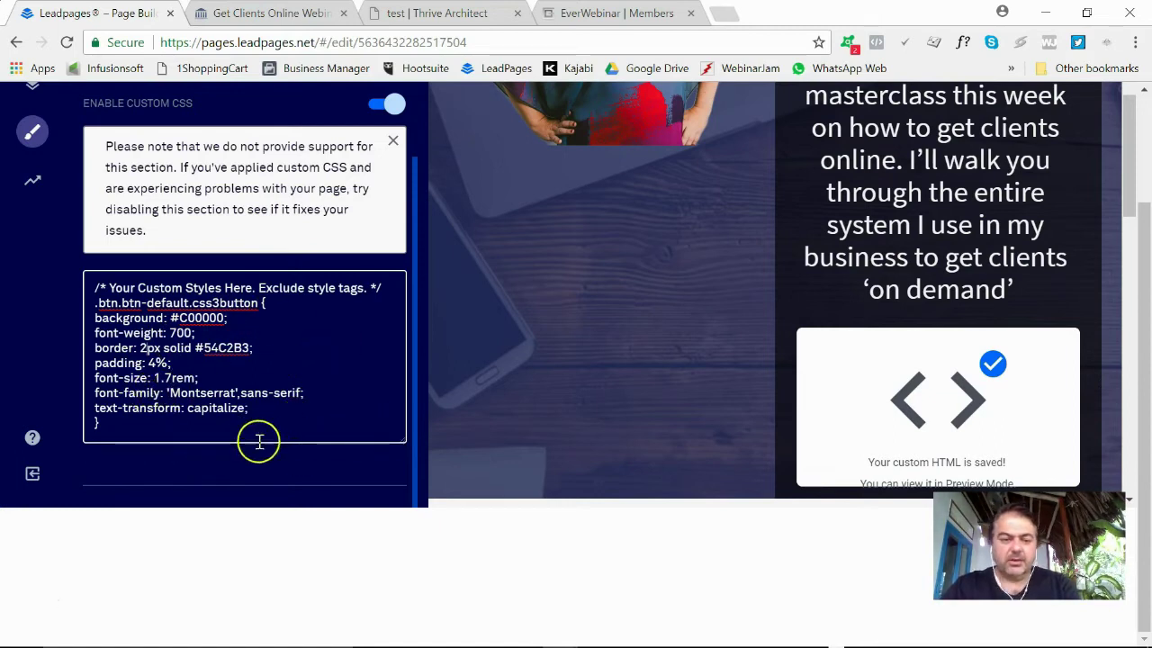
{"action": "scroll", "coordinate": [252, 441], "scroll_direction": "up", "scroll_amount": 3}
{"action": "scroll", "coordinate": [1044, 144], "scroll_direction": "up", "scroll_amount": 5}
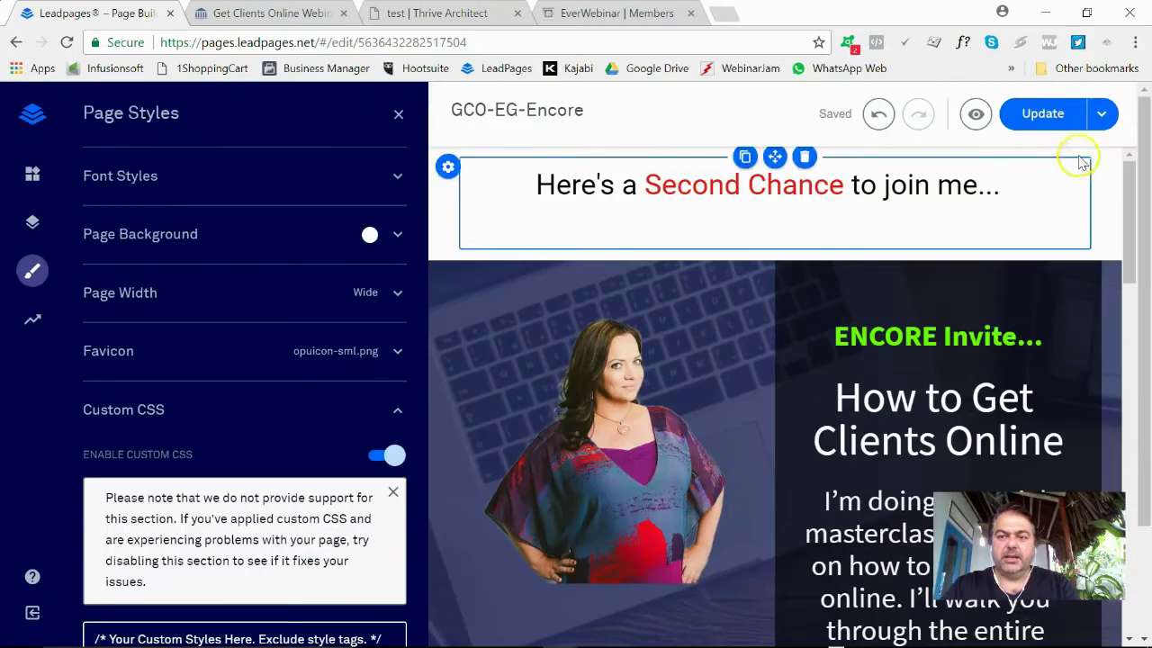
{"action": "left_click", "coordinate": [1048, 114]}
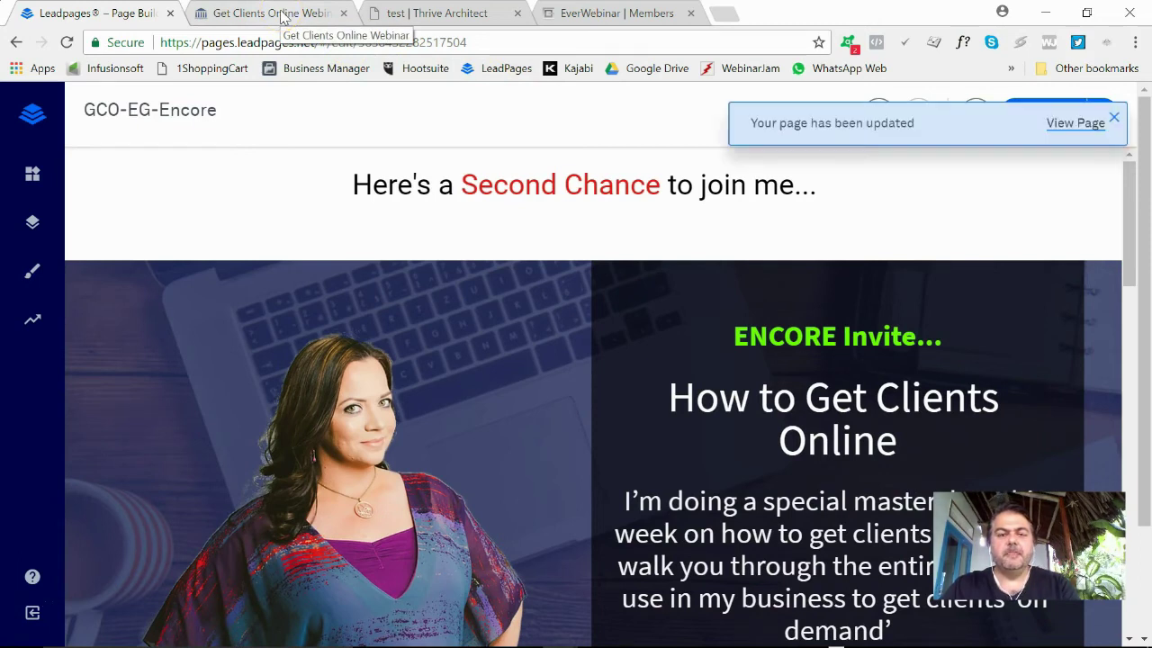
Reload the live encore page and test that the red Register Now button opens the registration popup
{"action": "left_click", "coordinate": [282, 13]}
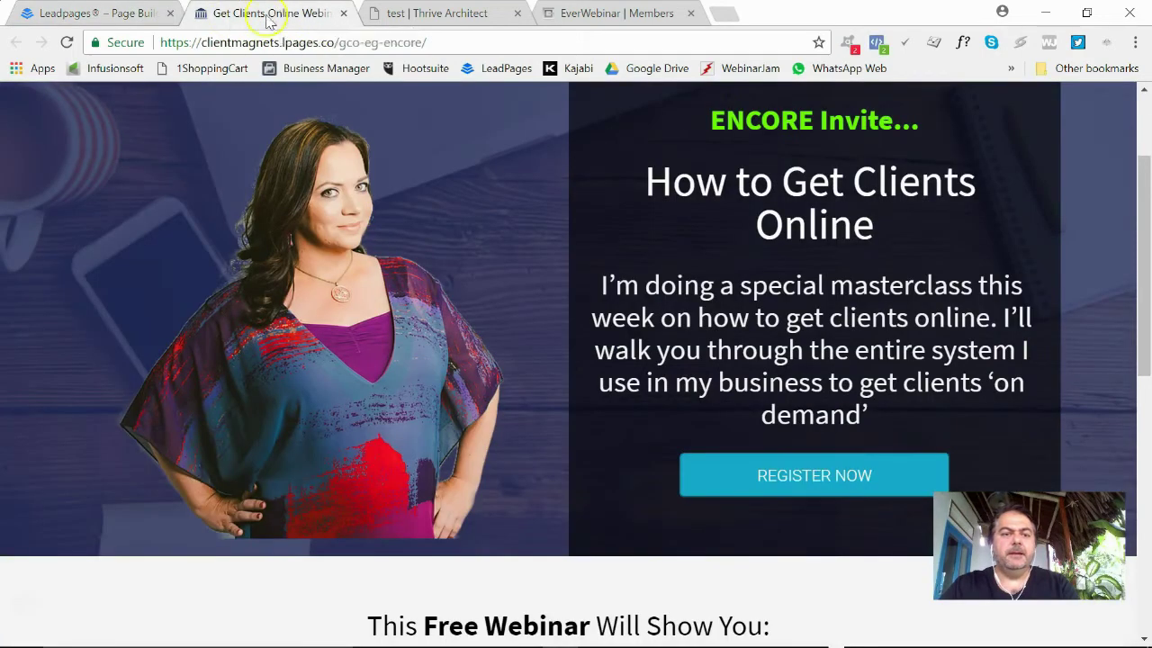
{"action": "left_click", "coordinate": [66, 42]}
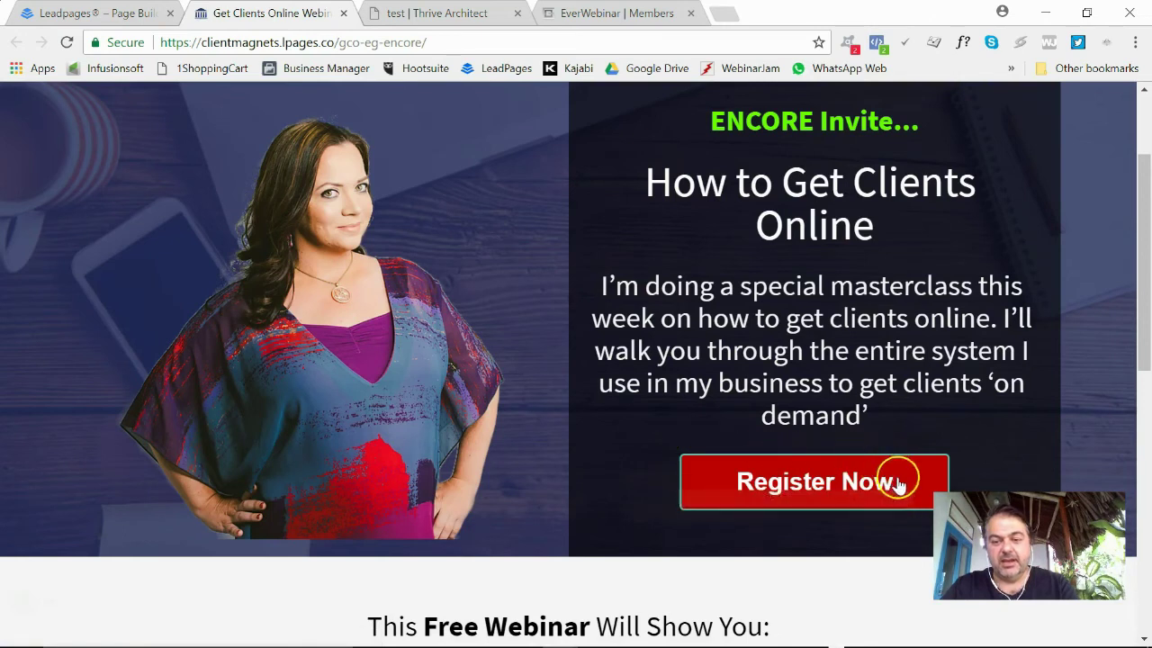
{"action": "left_click", "coordinate": [846, 483]}
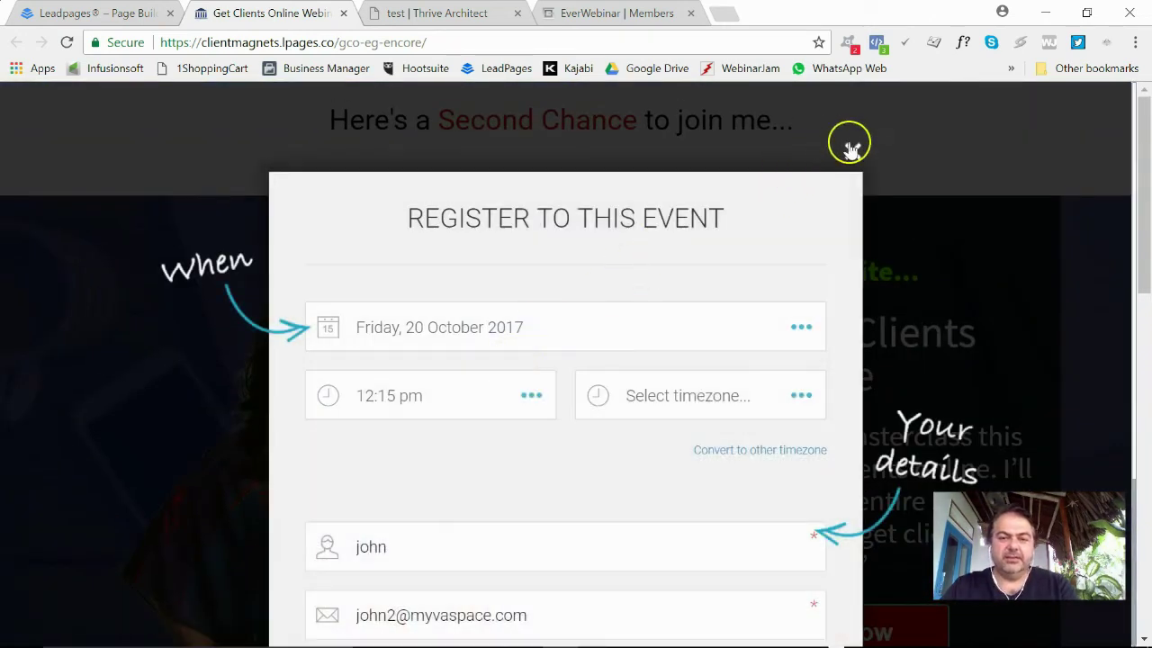
{"action": "left_click", "coordinate": [851, 147]}
{"action": "scroll", "coordinate": [705, 402], "scroll_direction": "down", "scroll_amount": 2}
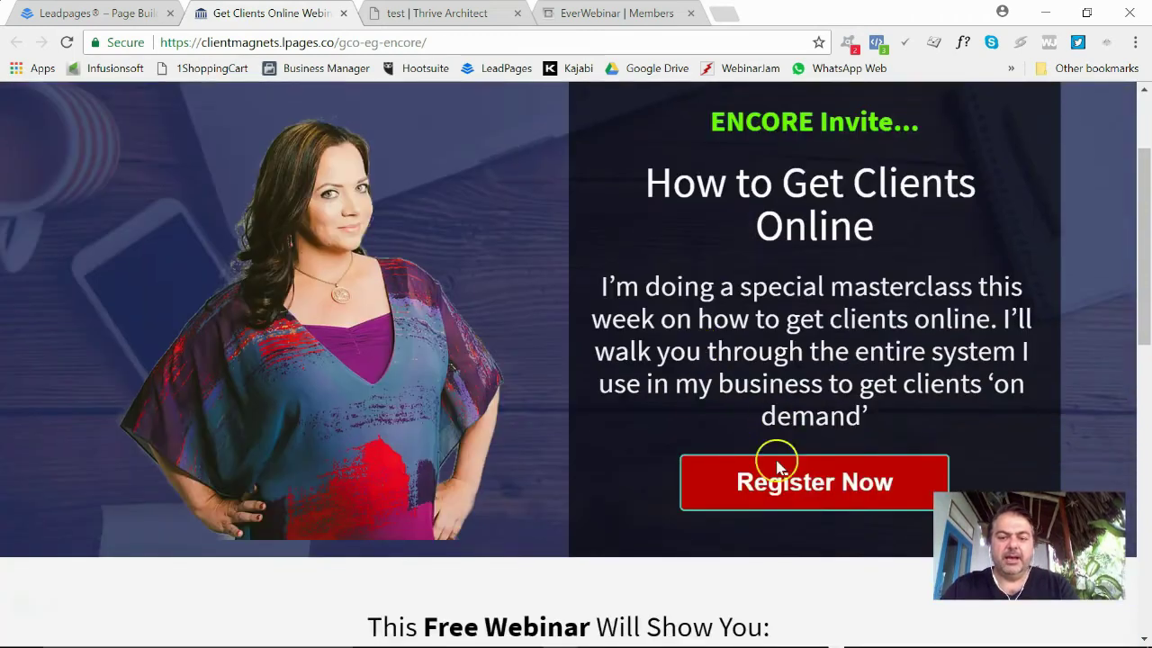
Replace the button background value in the Custom CSS with #c0c0c0 and update the page
{"action": "left_click", "coordinate": [108, 18]}
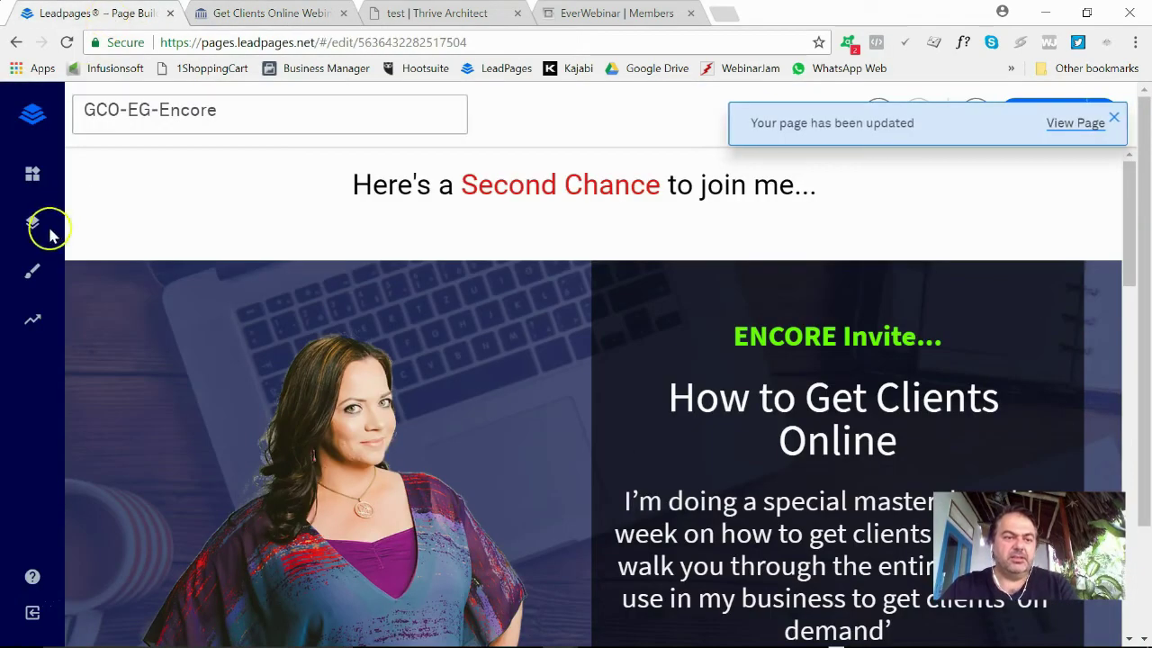
{"action": "left_click", "coordinate": [33, 274]}
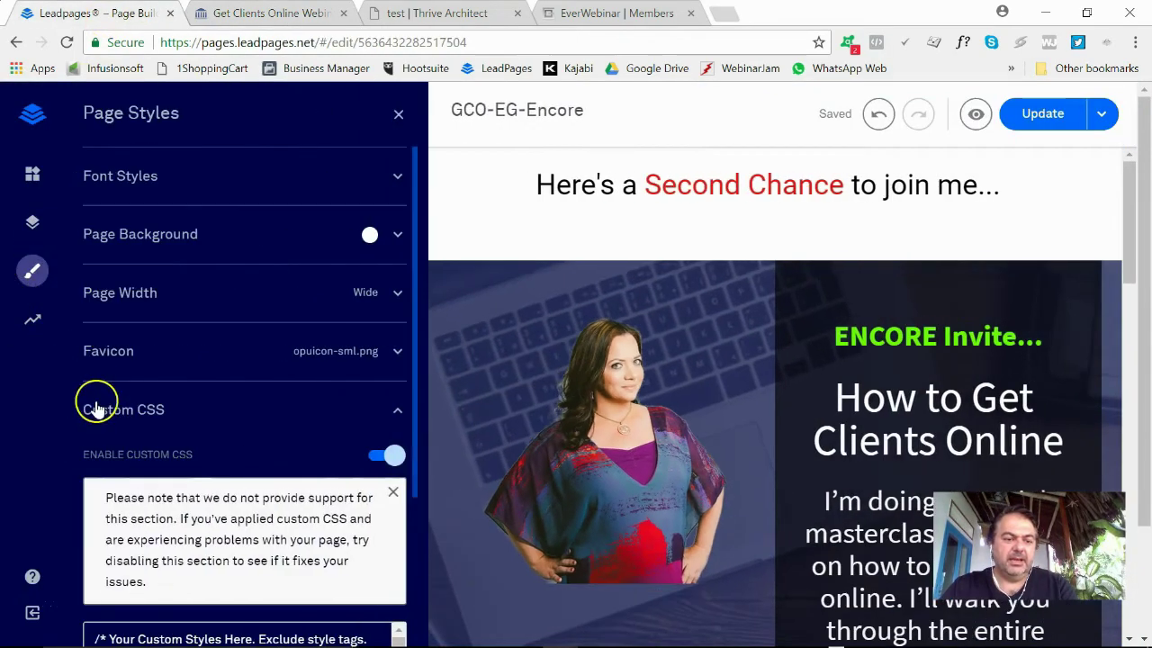
{"action": "scroll", "coordinate": [103, 398], "scroll_direction": "down", "scroll_amount": 3}
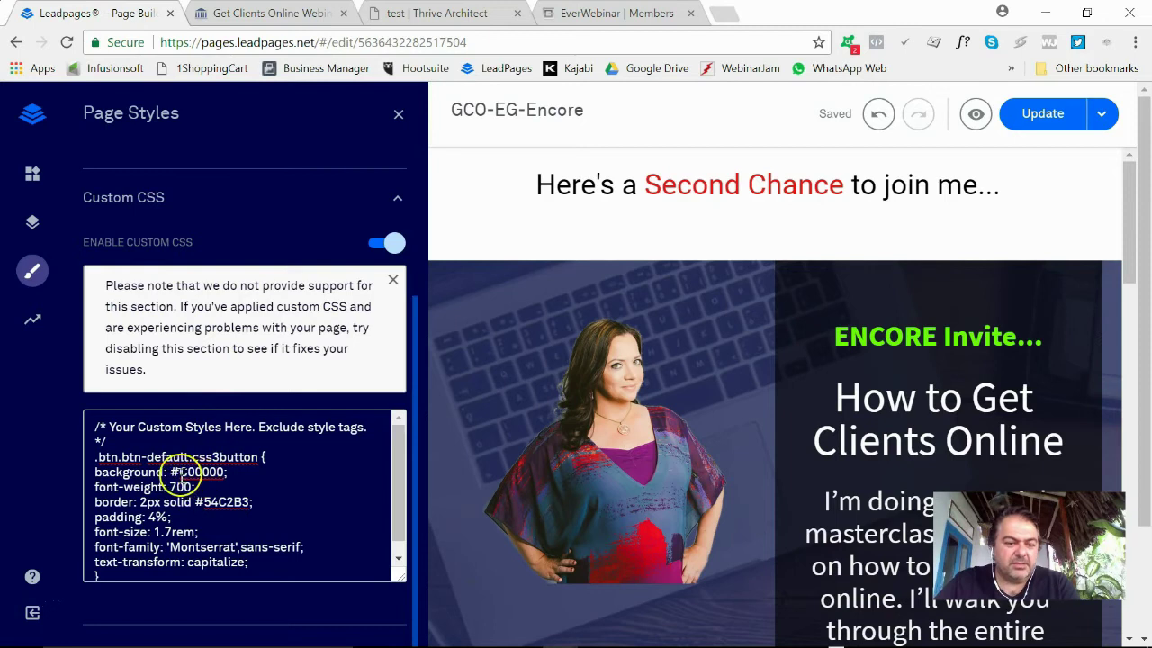
{"action": "left_click_drag", "start_coordinate": [179, 473], "coordinate": [223, 473]}
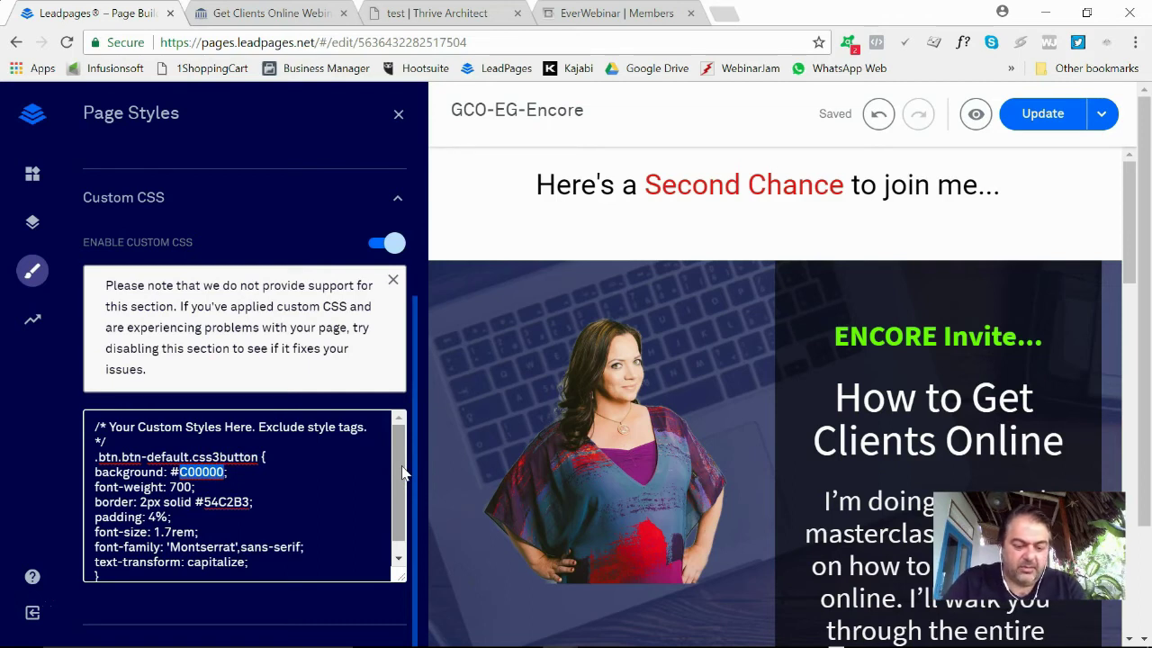
{"action": "type", "text": "c0c0c"}
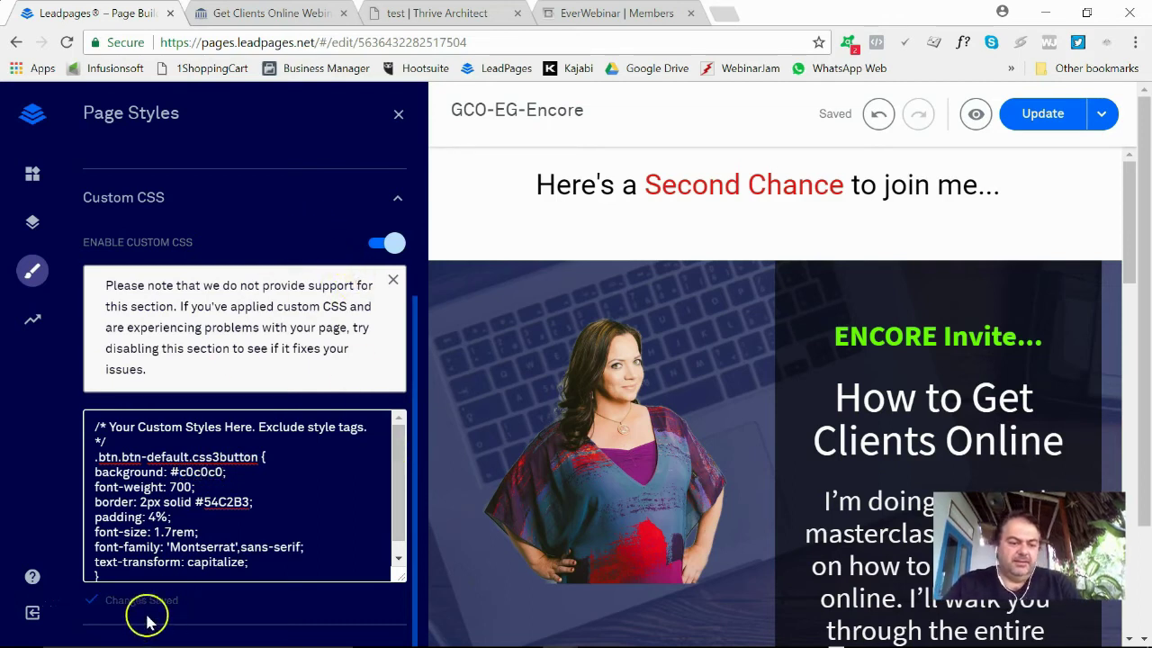
{"action": "left_click", "coordinate": [1041, 114]}
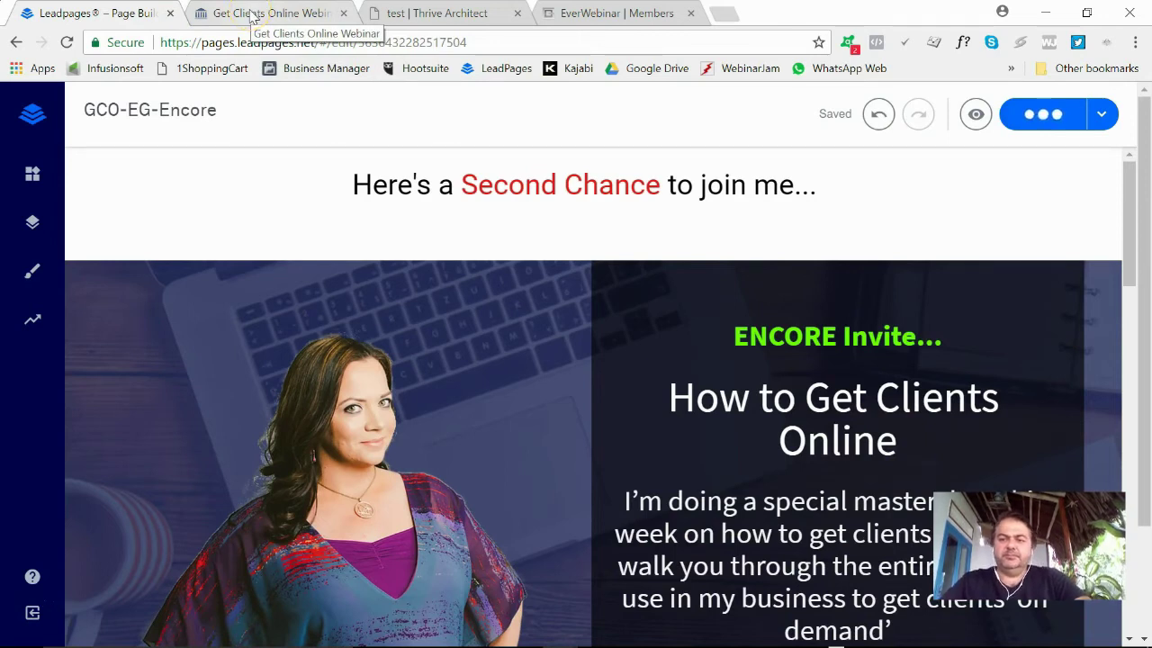
Reload the live encore page to see the grey button, dismissing the low battery warning
{"action": "left_click", "coordinate": [253, 17]}
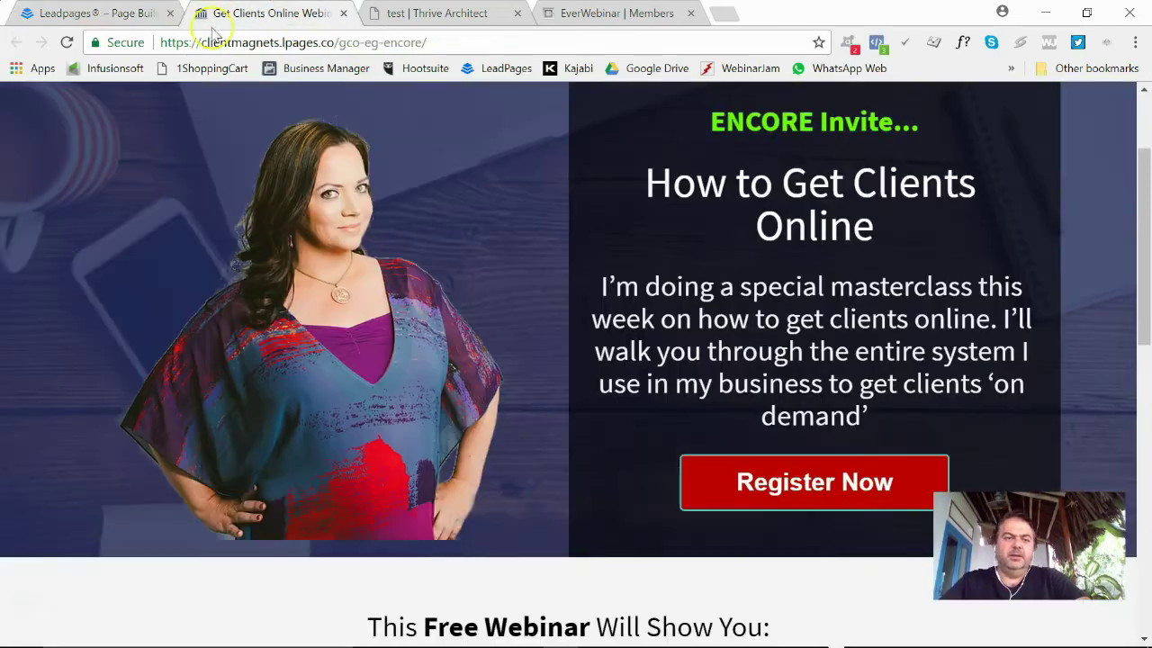
{"action": "left_click", "coordinate": [67, 43]}
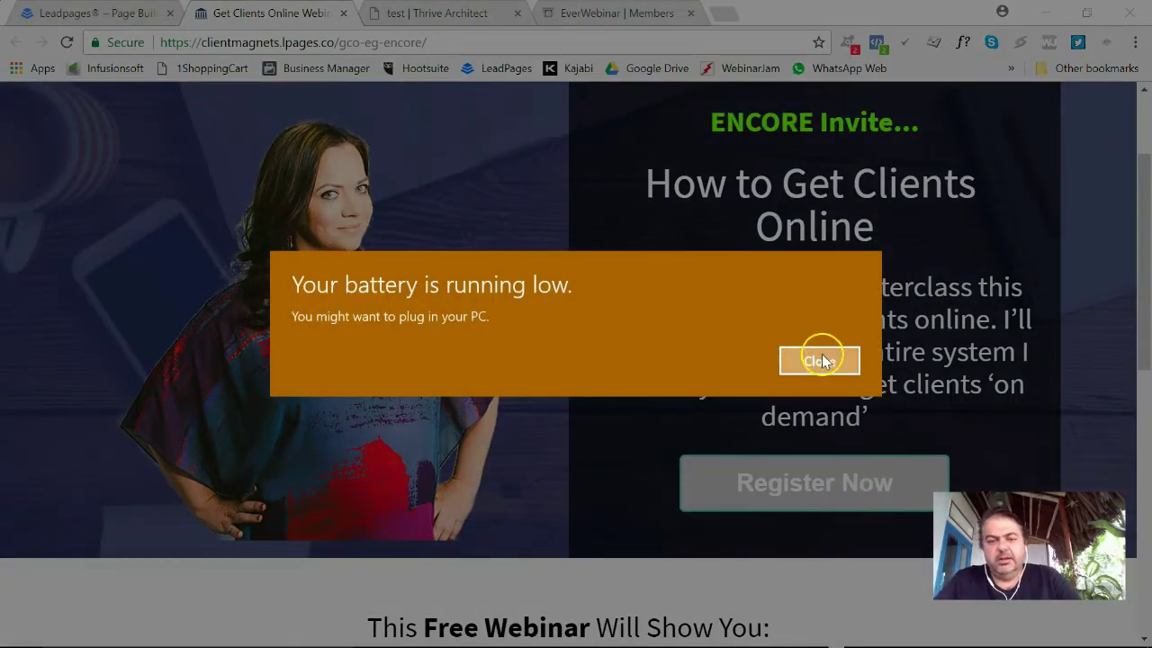
{"action": "left_click", "coordinate": [822, 356]}
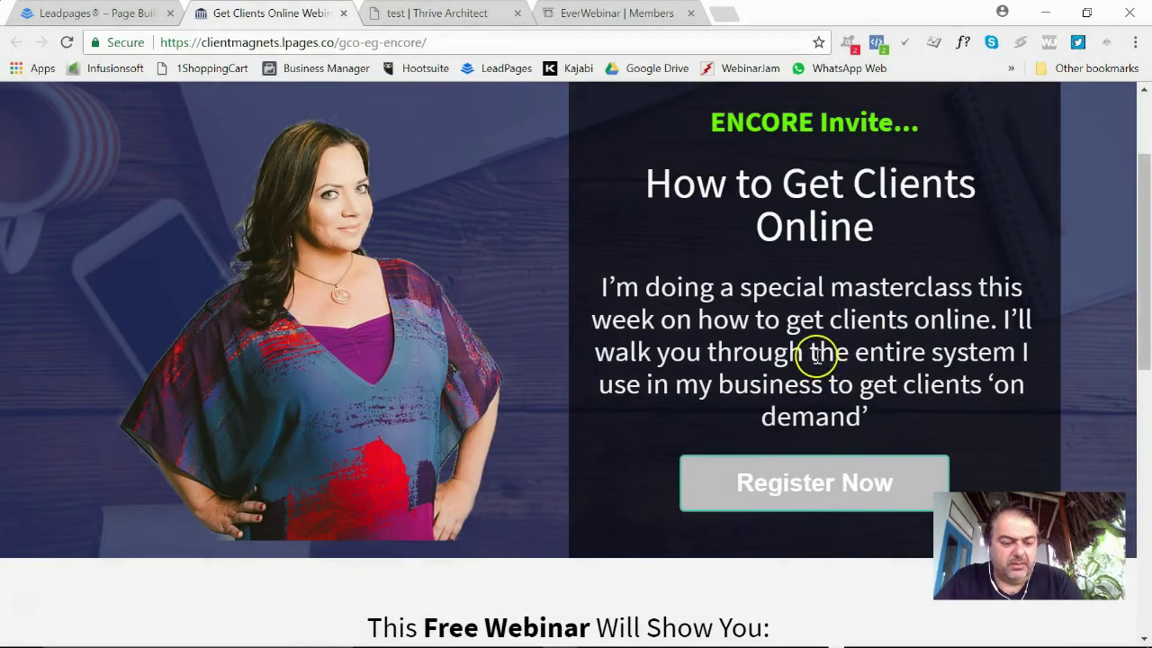
Select the CSS rule in Notepad and return to the Thrive Architect test page editor's template options
{"action": "left_click", "coordinate": [435, 13]}
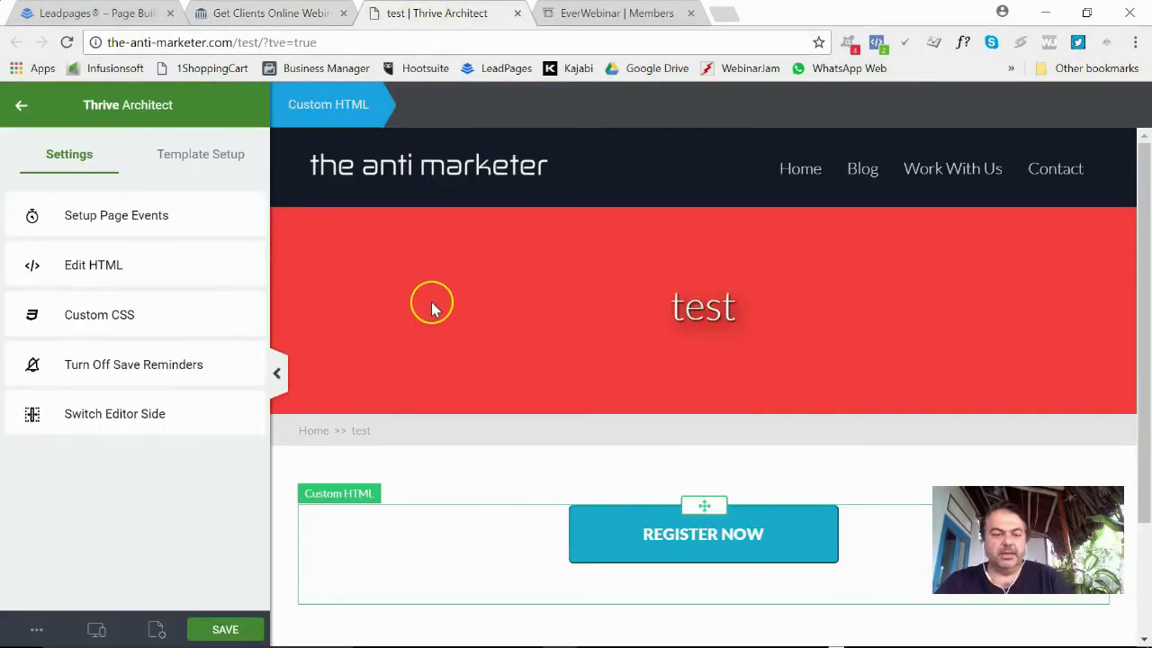
{"action": "key", "text": "alt+Tab"}
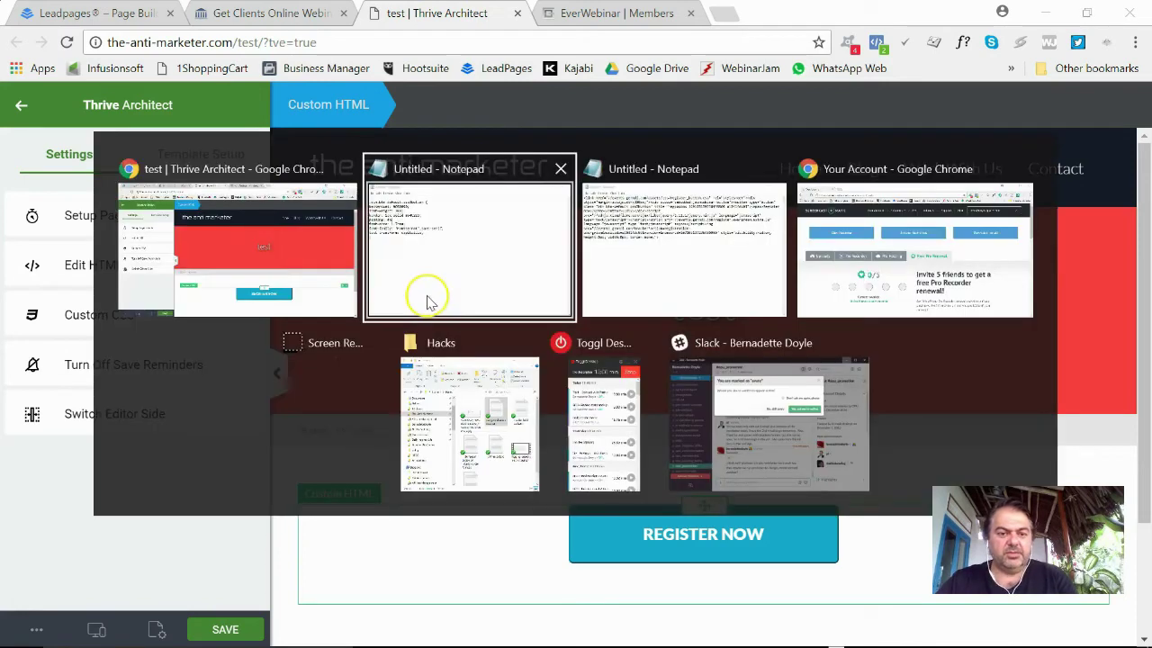
{"action": "left_click_drag", "start_coordinate": [277, 138], "coordinate": [365, 265]}
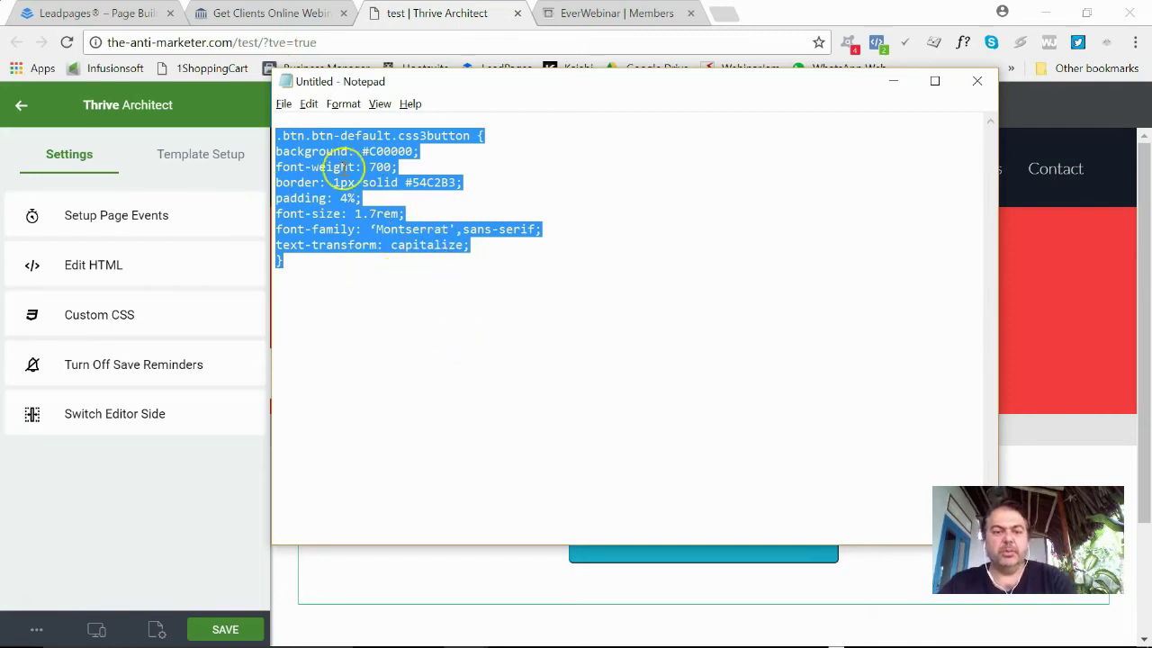
{"action": "key", "text": "alt+Tab"}
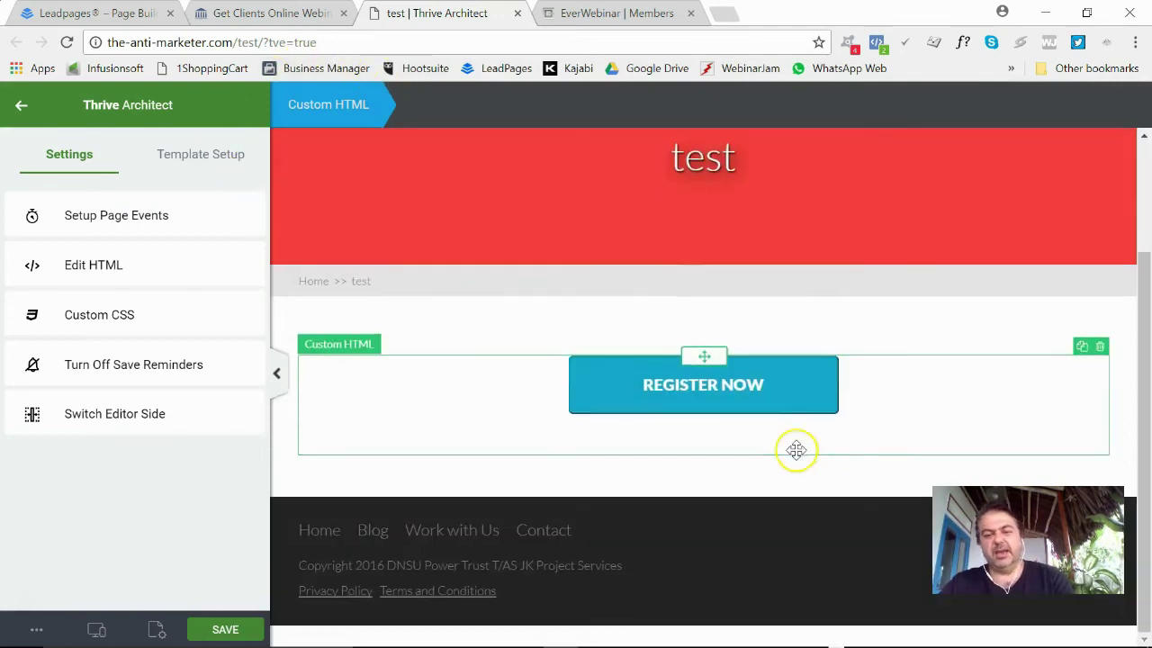
{"action": "scroll", "coordinate": [810, 455], "scroll_direction": "down", "scroll_amount": 2}
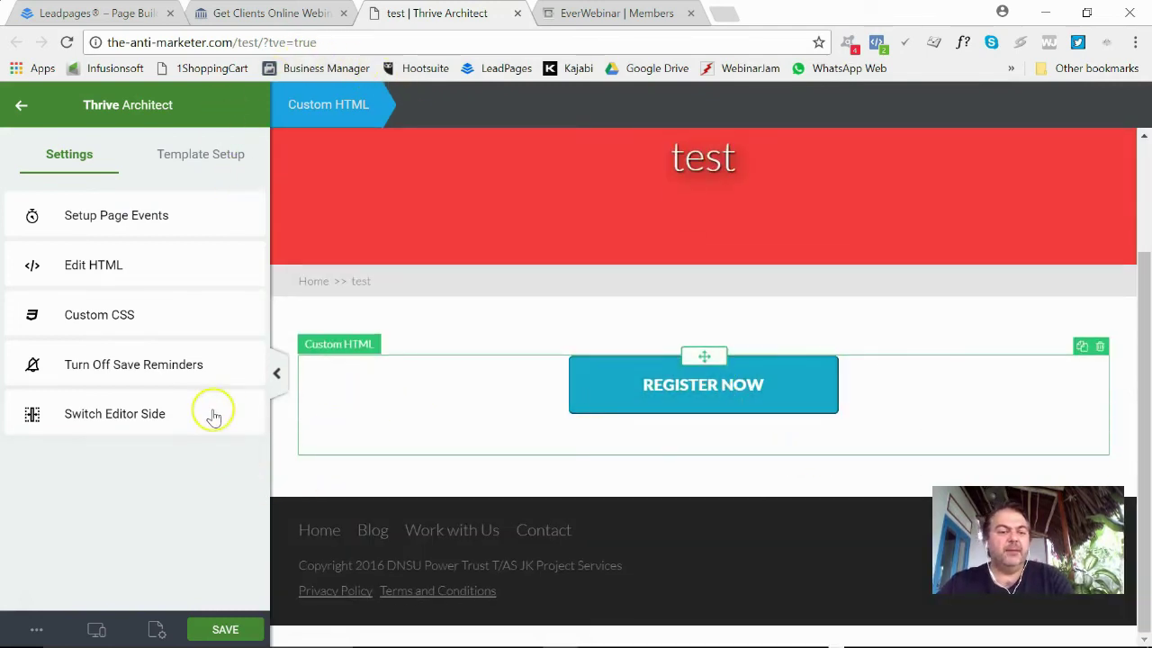
{"action": "left_click", "coordinate": [19, 107]}
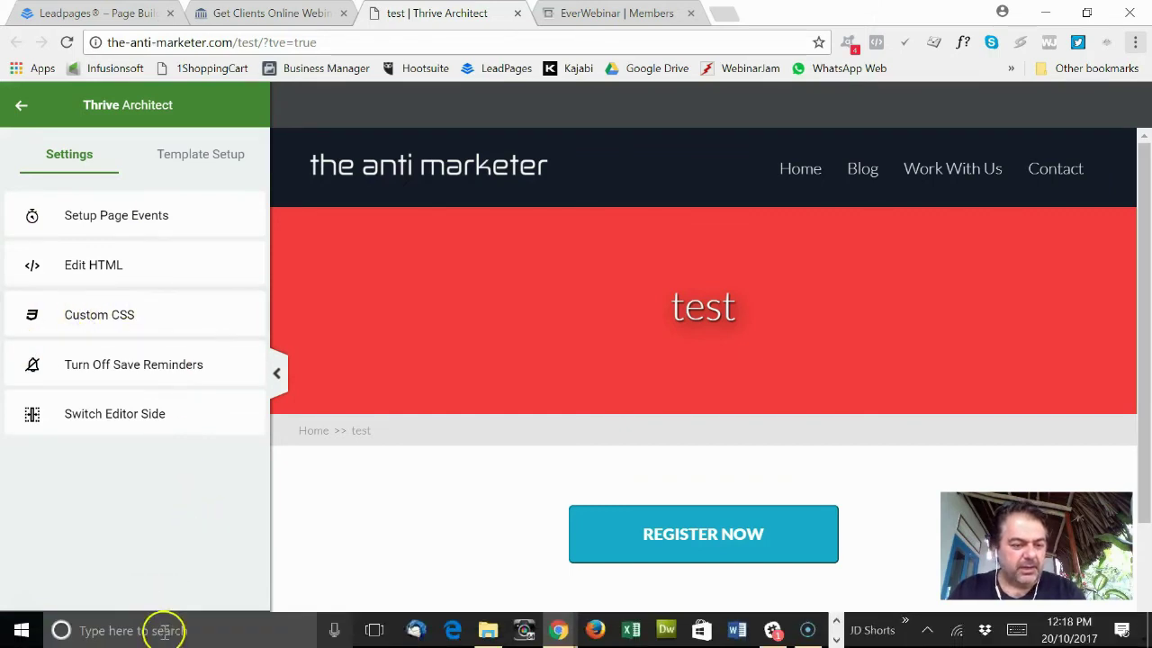
{"action": "left_click", "coordinate": [157, 630]}
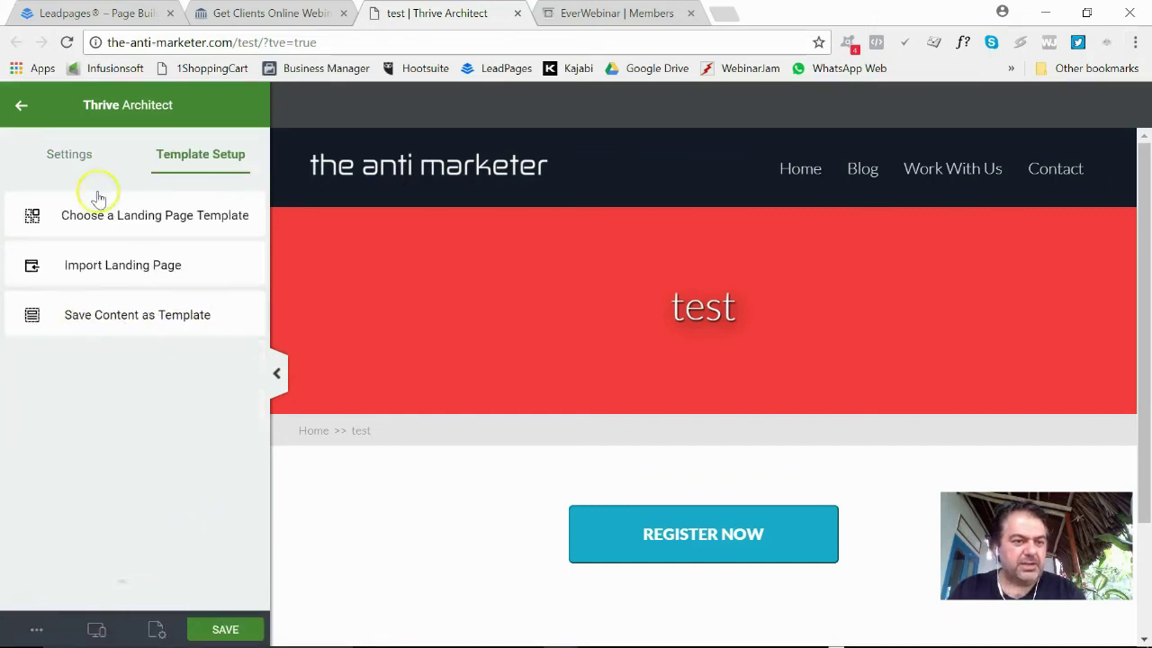
Paste the .btn.btn-default.css3button rule into Thrive Architect's page Custom CSS and close the editor
{"action": "left_click", "coordinate": [70, 154]}
{"action": "left_click", "coordinate": [95, 311]}
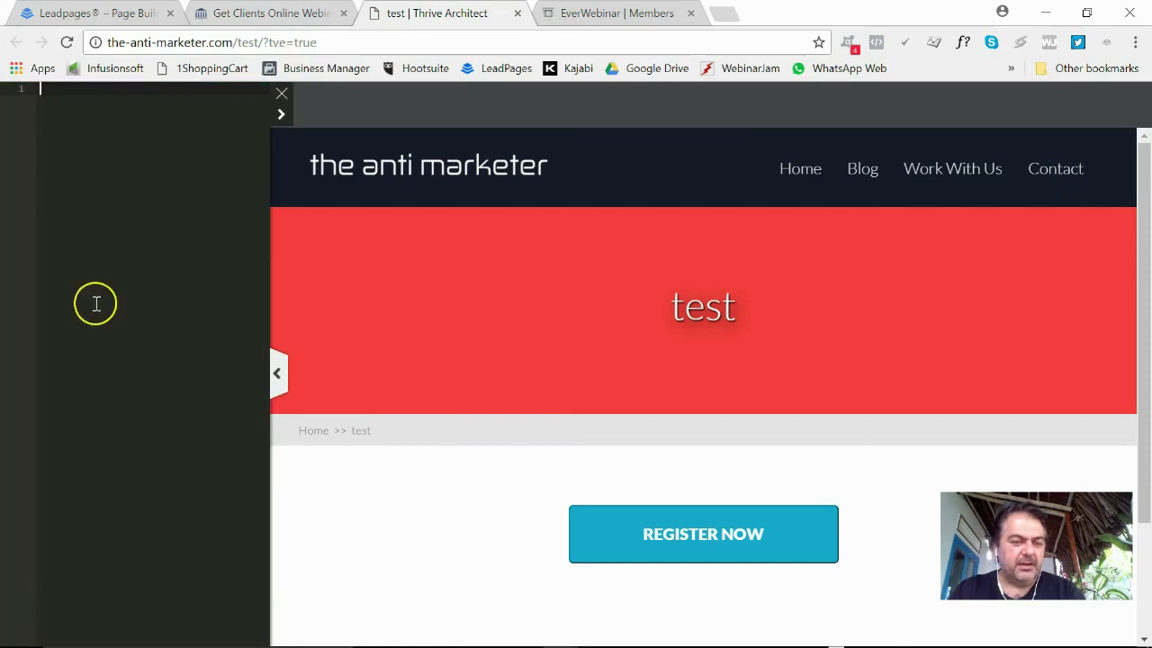
{"action": "key", "text": "alt+Tab"}
{"action": "key", "text": "alt+Tab"}
{"action": "key", "text": "alt+Tab"}
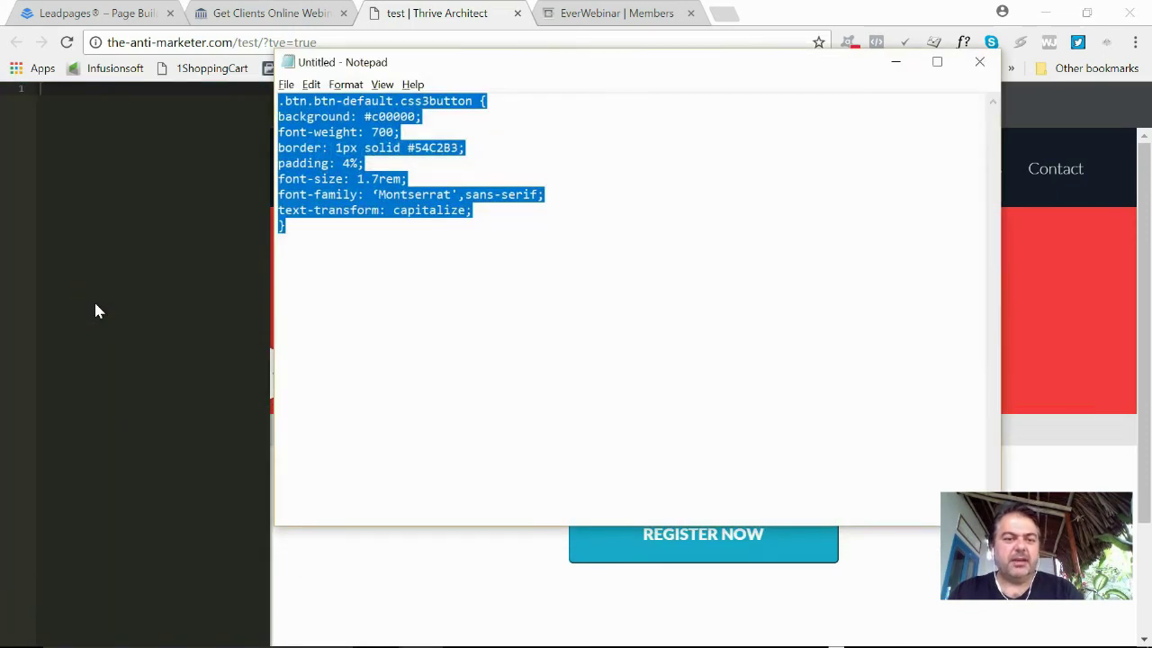
{"action": "left_click", "coordinate": [93, 299]}
{"action": "type", "text": ".btn.btn-default.css3button { background: #c00000; font-weight: 700; border: 1px solid #54C2B3; padding: 4%; font-size: 1.7rem; font-family: ‘Montserrat’,sans-serif; text-transform: capitalize; }"}
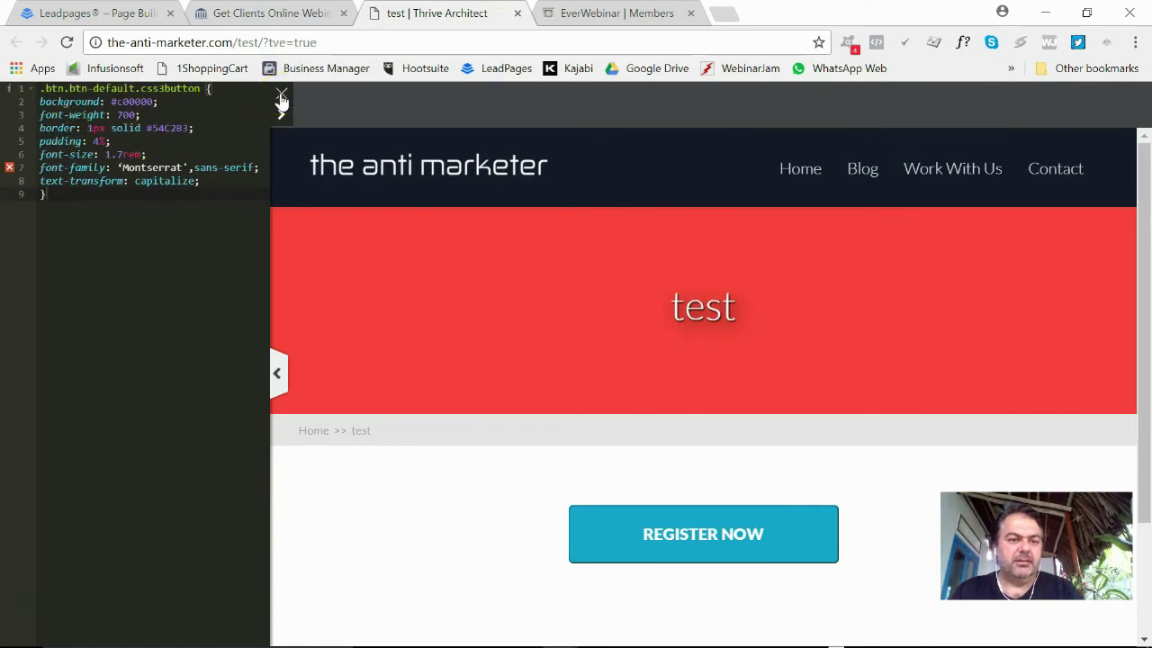
{"action": "left_click", "coordinate": [281, 95]}
{"action": "scroll", "coordinate": [720, 504], "scroll_direction": "down", "scroll_amount": 2}
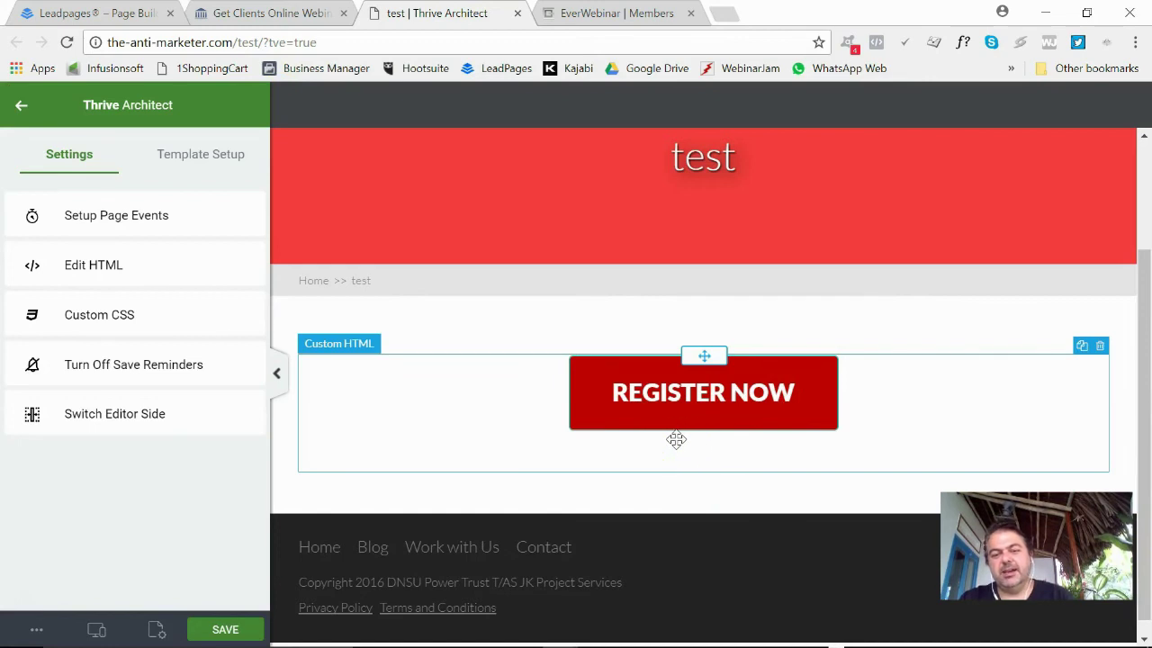
{"action": "scroll", "coordinate": [715, 414], "scroll_direction": "up", "scroll_amount": 2}
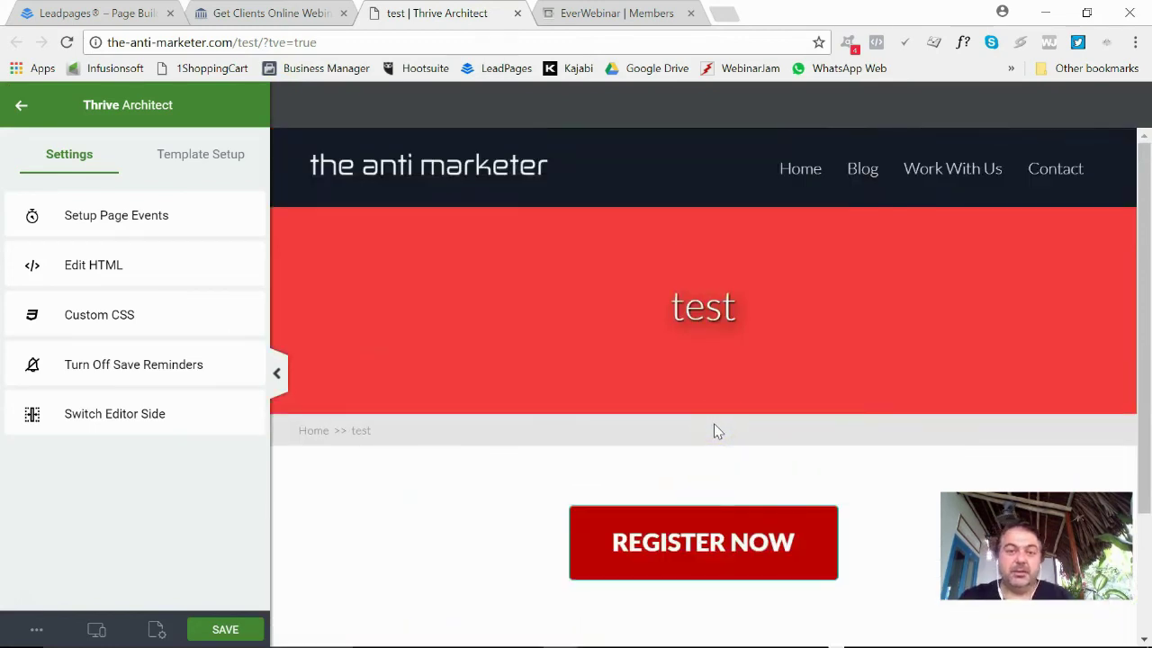
Bring Notepad with the .btn.btn-default.css3button CSS rule in front of Thrive Architect
{"action": "key", "text": "alt+Tab"}
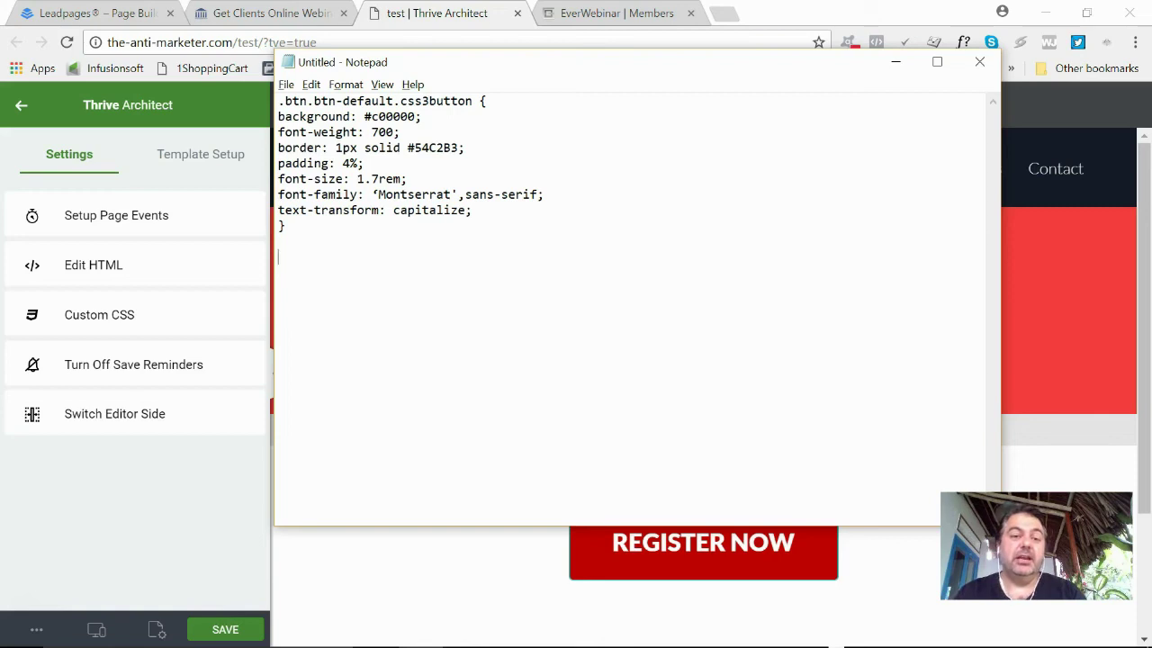
{"action": "left_click_drag", "start_coordinate": [314, 232], "coordinate": [266, 93]}
{"action": "left_click", "coordinate": [315, 114]}
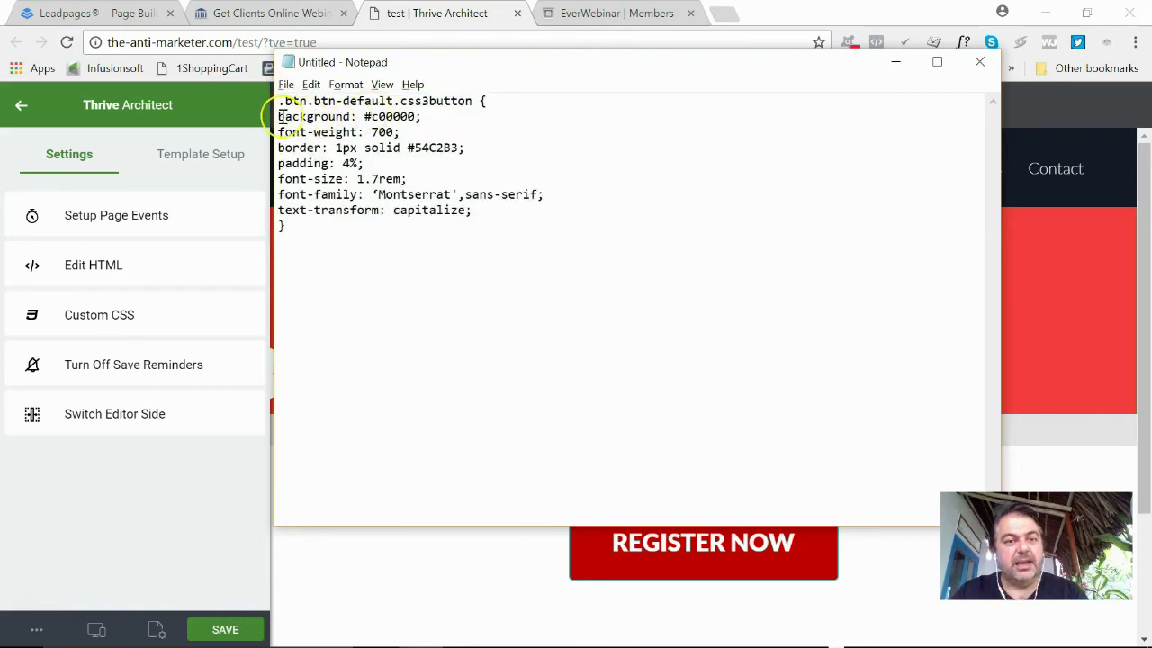
{"action": "left_click_drag", "start_coordinate": [279, 117], "coordinate": [542, 215]}
{"action": "left_click", "coordinate": [526, 232]}
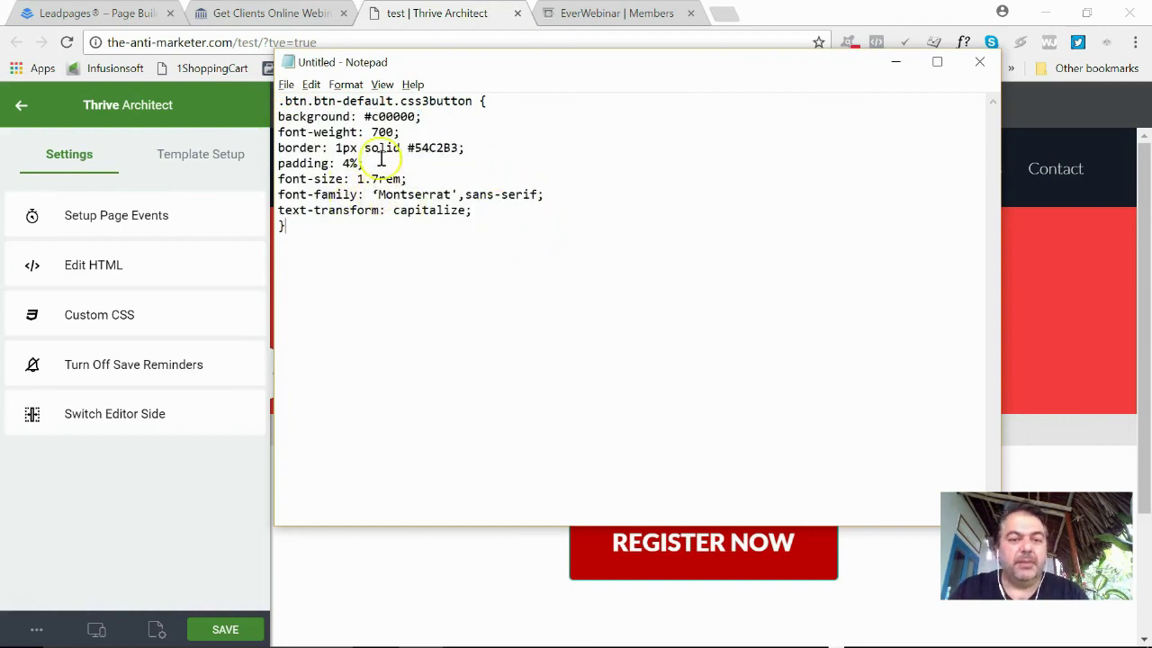
{"action": "left_click_drag", "start_coordinate": [364, 117], "coordinate": [416, 117]}
{"action": "left_click", "coordinate": [396, 132]}
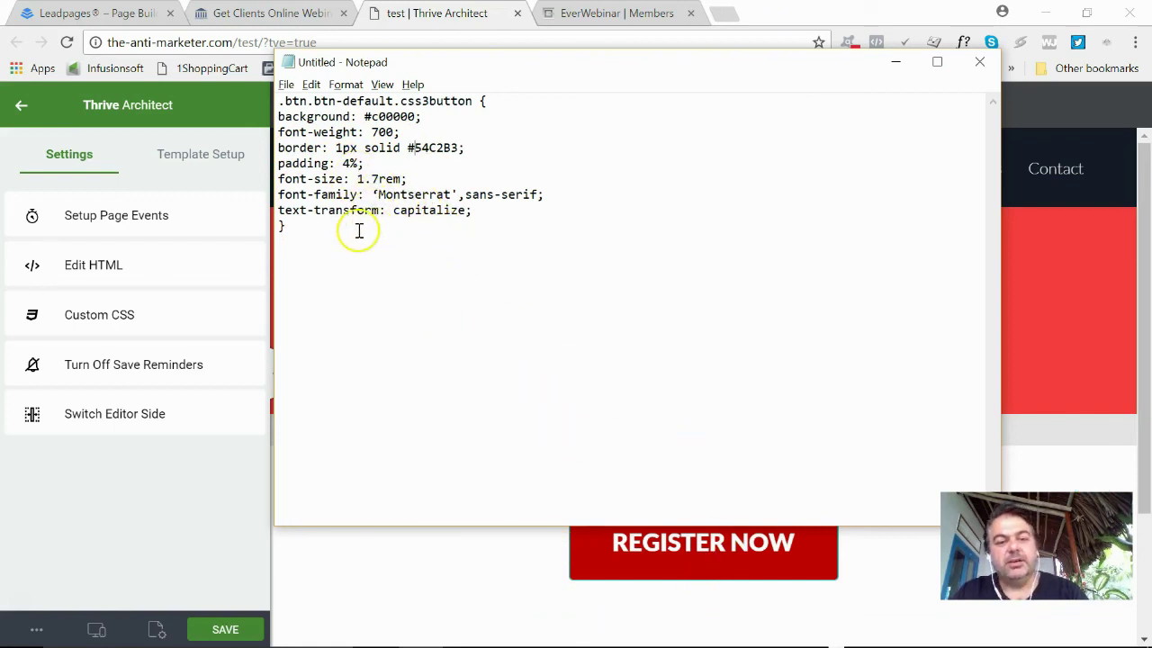
{"action": "left_click", "coordinate": [378, 257]}
{"action": "left_click_drag", "start_coordinate": [300, 218], "coordinate": [248, 96]}
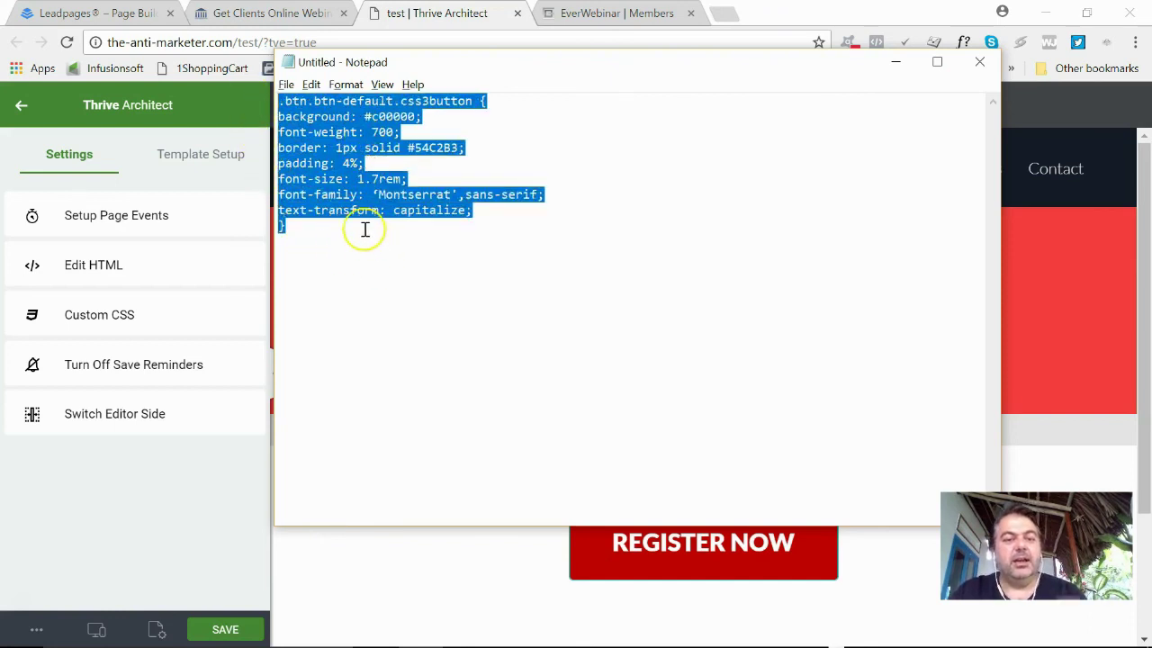
{"action": "left_click", "coordinate": [339, 263]}
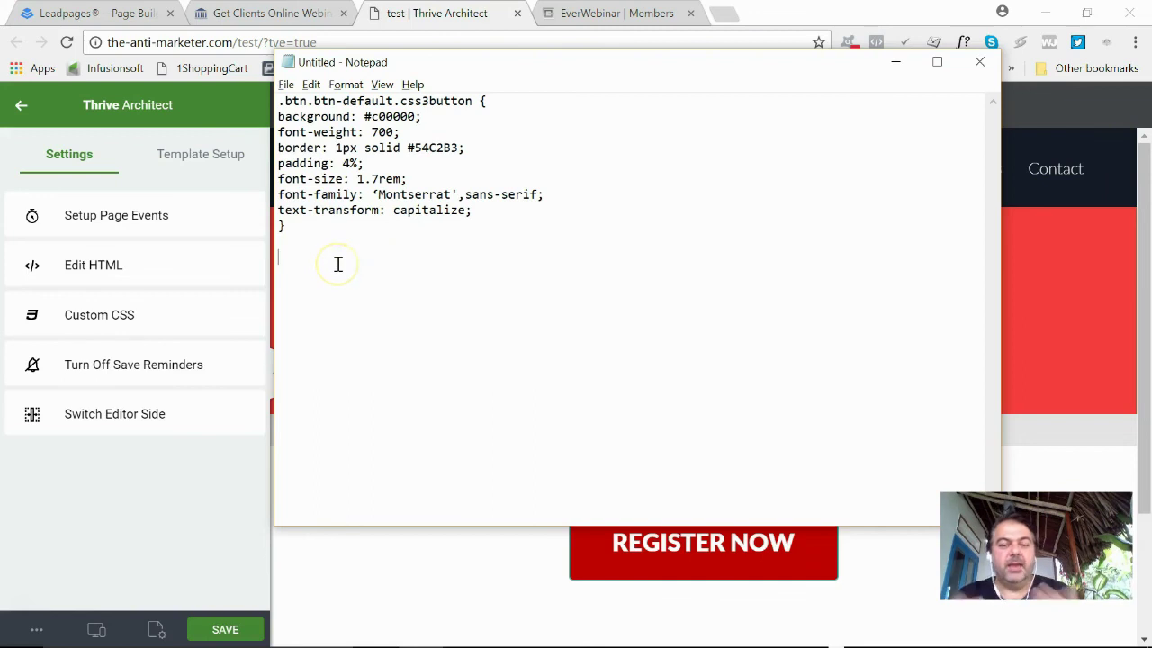